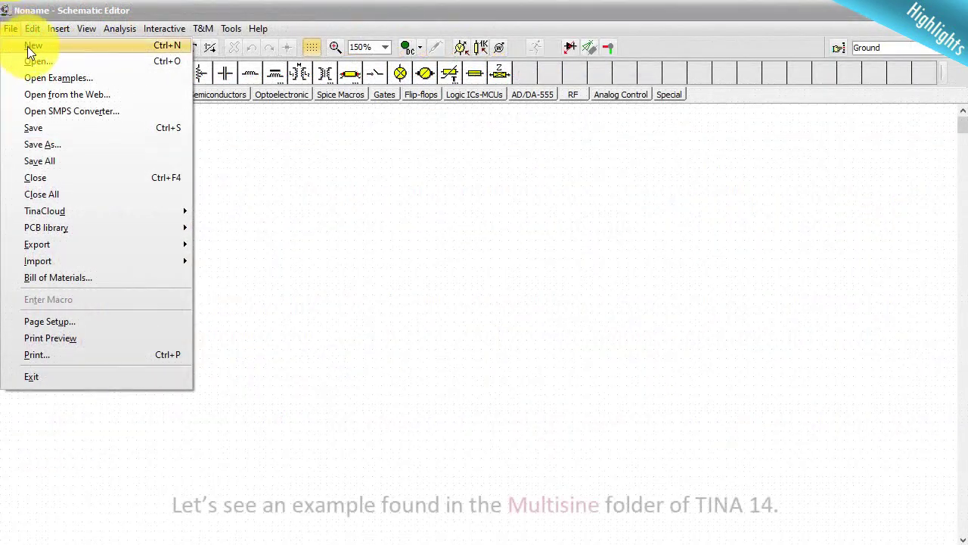
Open the VM_Buck_#AC_PWL example from the Multisine examples folder
{"action": "left_click", "coordinate": [52, 81]}
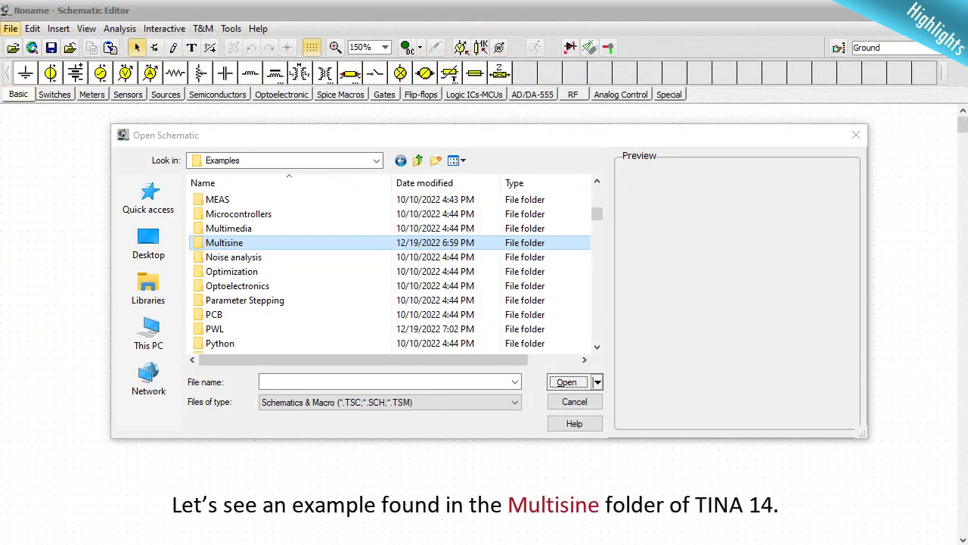
{"action": "double_click", "coordinate": [285, 244]}
{"action": "left_click", "coordinate": [245, 213]}
{"action": "left_click", "coordinate": [568, 381]}
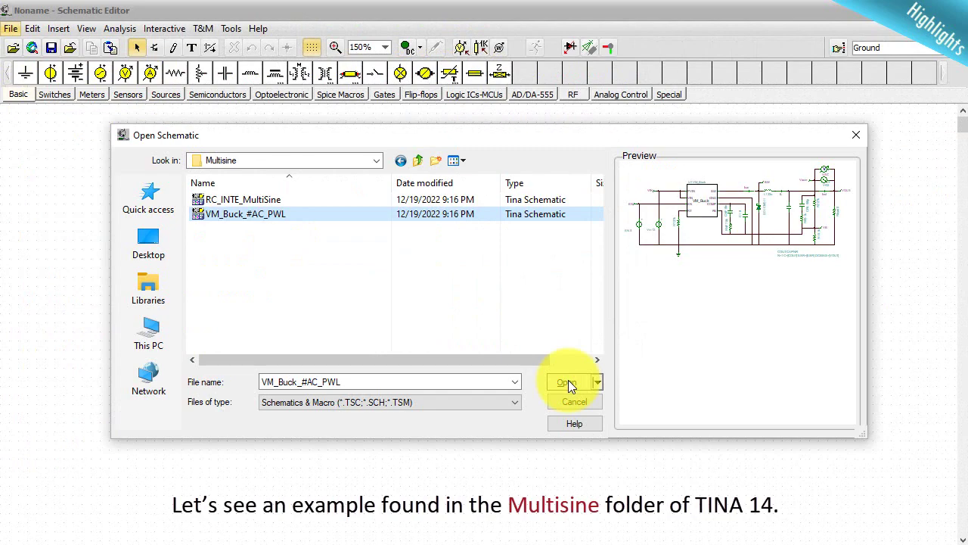
Bring up the AC Multisine Analysis settings from the Analysis menu
{"action": "left_click", "coordinate": [113, 31]}
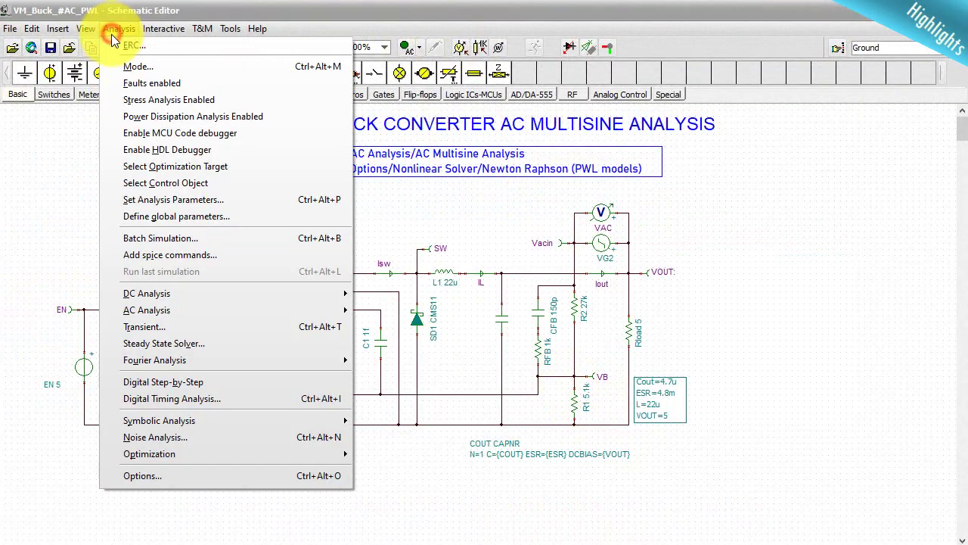
{"action": "mouse_move", "coordinate": [227, 310]}
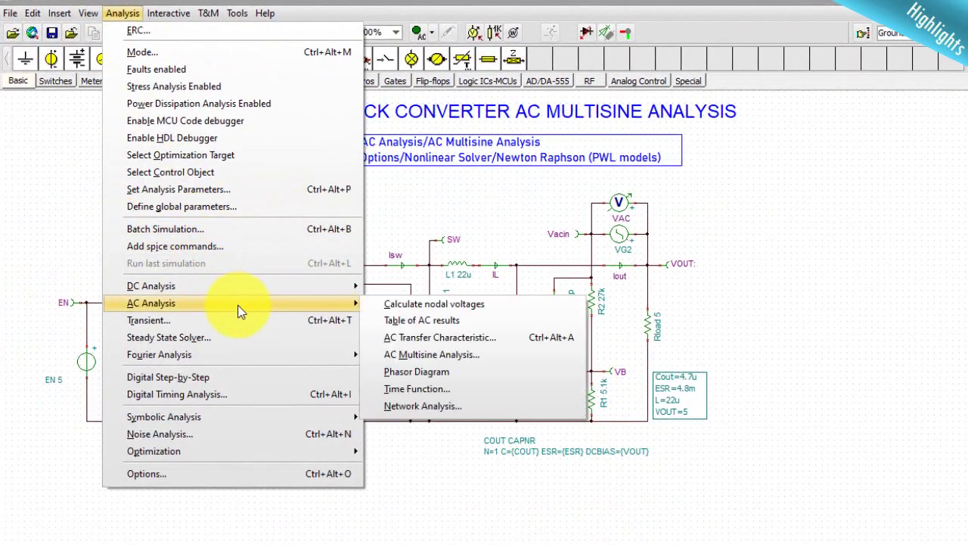
{"action": "left_click", "coordinate": [521, 361]}
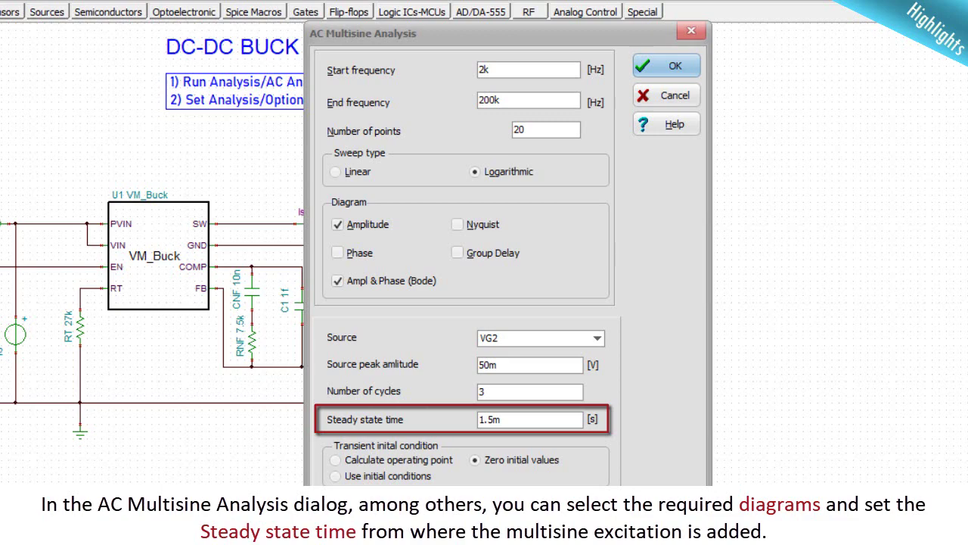
Accept the AC Multisine Analysis settings to produce the TR result1, AC Ampli1 and AC Bode1 diagrams
{"action": "left_click", "coordinate": [664, 67]}
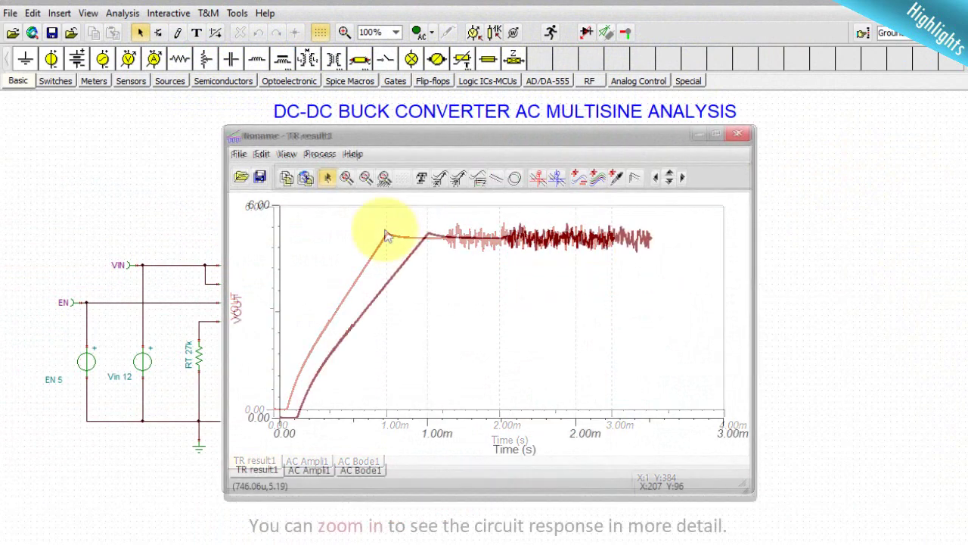
Zoom into the noisy part of the VOUT transient, then view the AC Ampli1 and AC Bode1 diagrams
{"action": "left_click", "coordinate": [346, 176]}
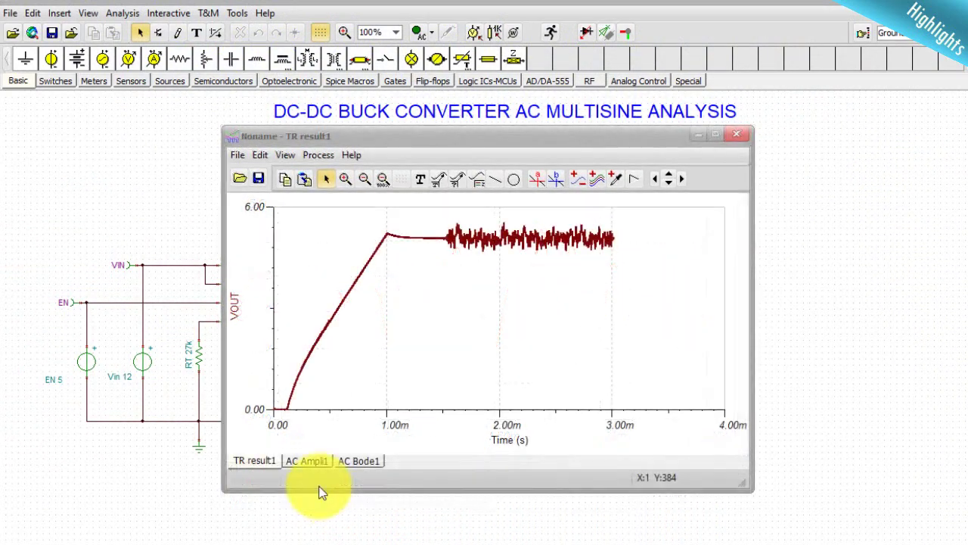
{"action": "left_click", "coordinate": [309, 462]}
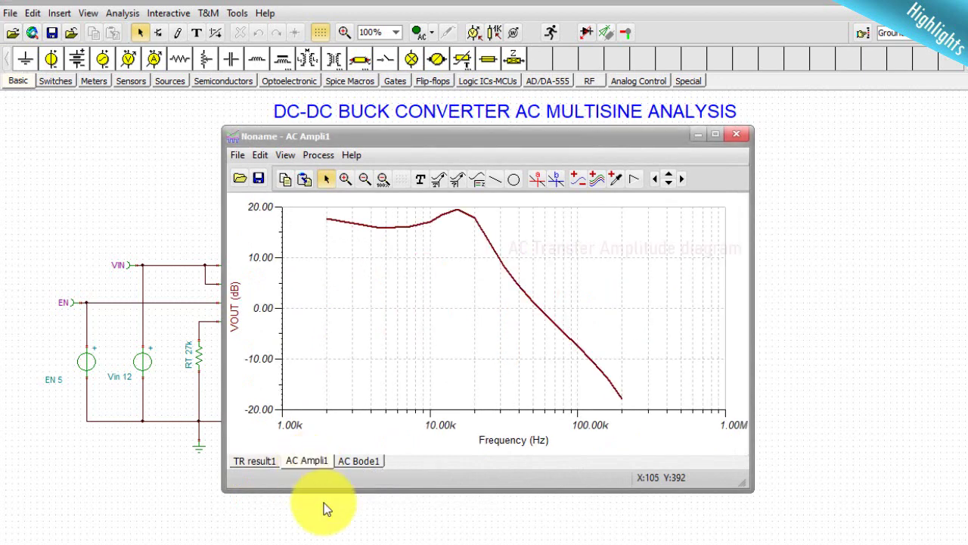
{"action": "left_click", "coordinate": [354, 463]}
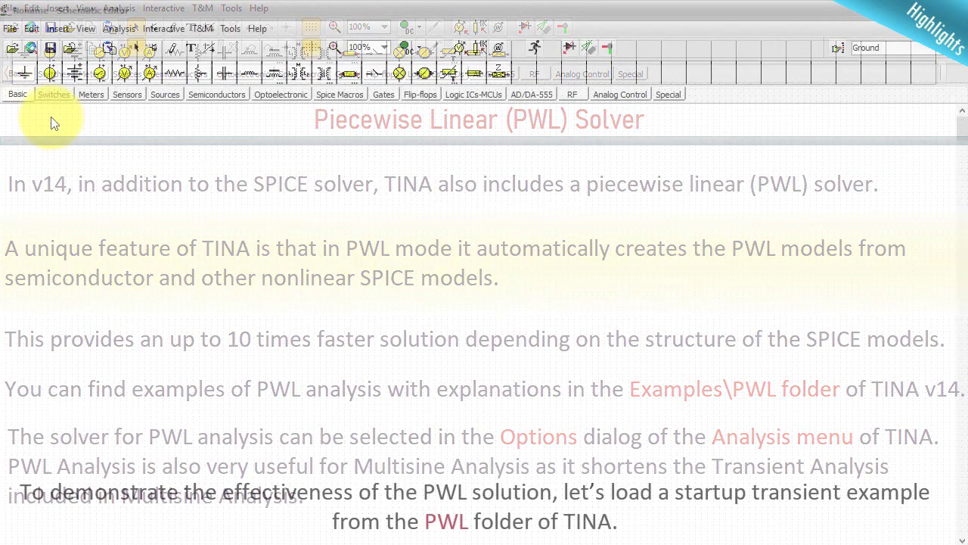
Open the DC-DC Buck Converter Startup Spice vs. PWL example from the PWL examples folder
{"action": "left_click", "coordinate": [15, 29]}
{"action": "left_click", "coordinate": [37, 60]}
{"action": "double_click", "coordinate": [280, 297]}
{"action": "left_click", "coordinate": [333, 237]}
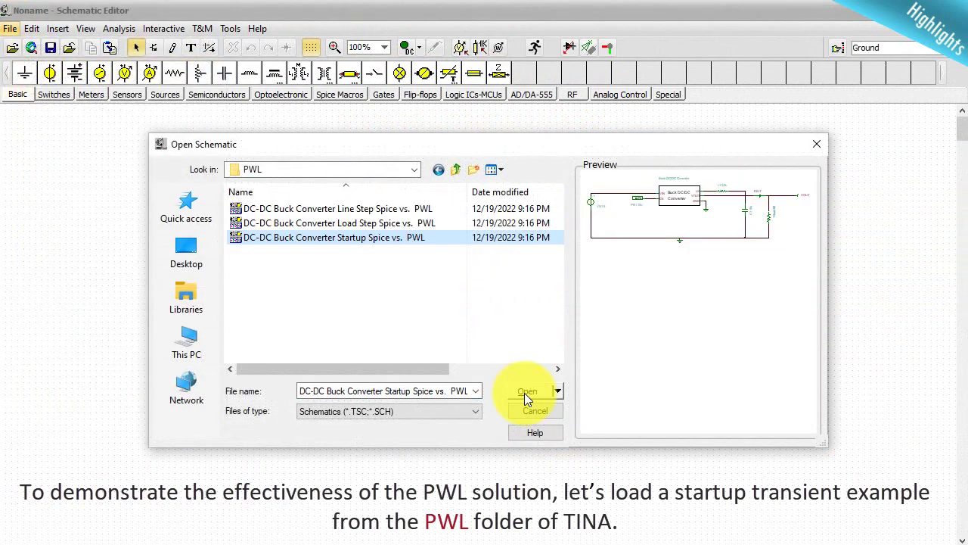
{"action": "left_click", "coordinate": [527, 392]}
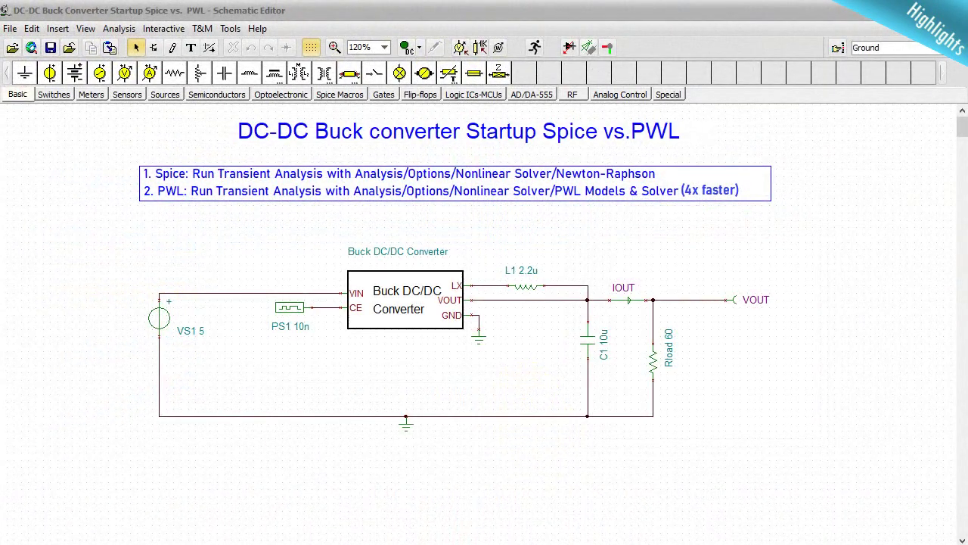
Check in Analysis Options that the nonlinear solver is PWL Models & Solver
{"action": "left_click", "coordinate": [118, 28]}
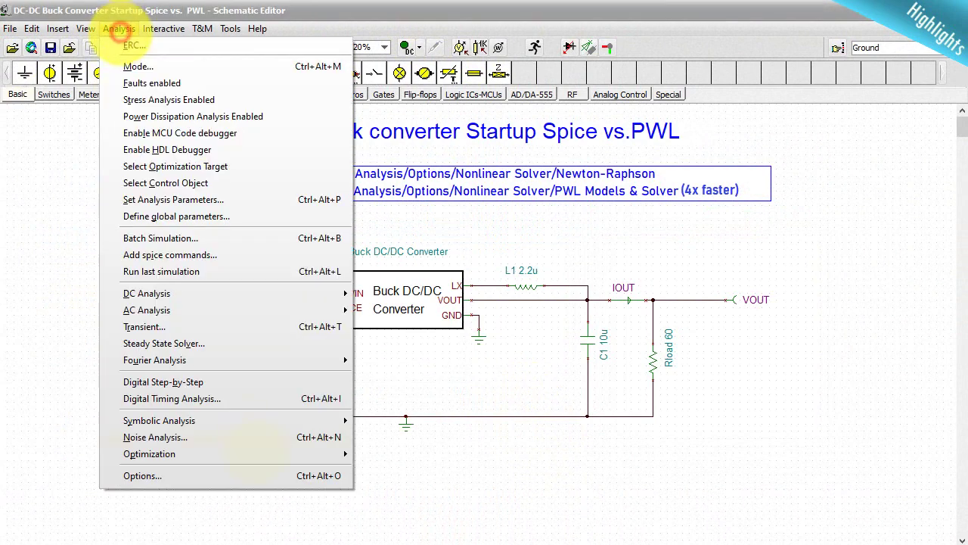
{"action": "left_click", "coordinate": [254, 476]}
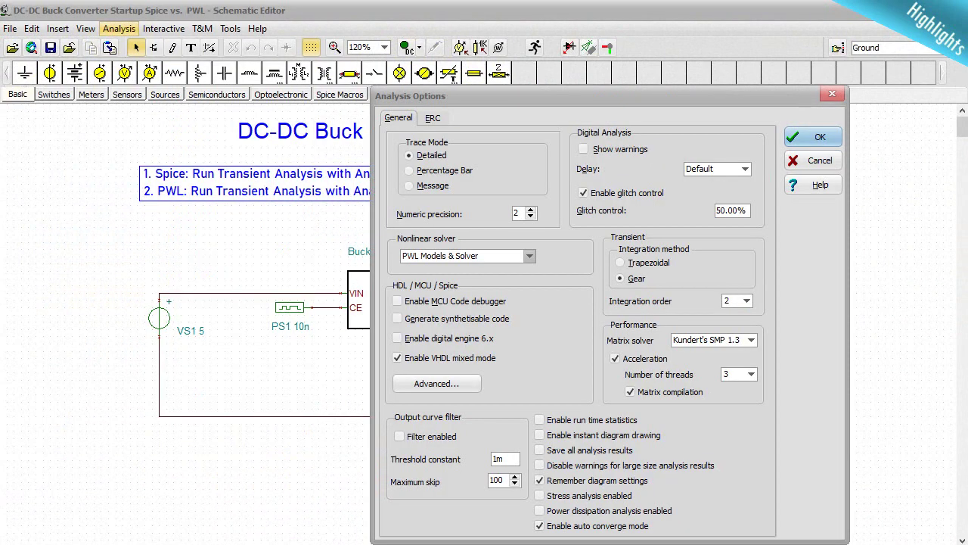
{"action": "left_click", "coordinate": [529, 256]}
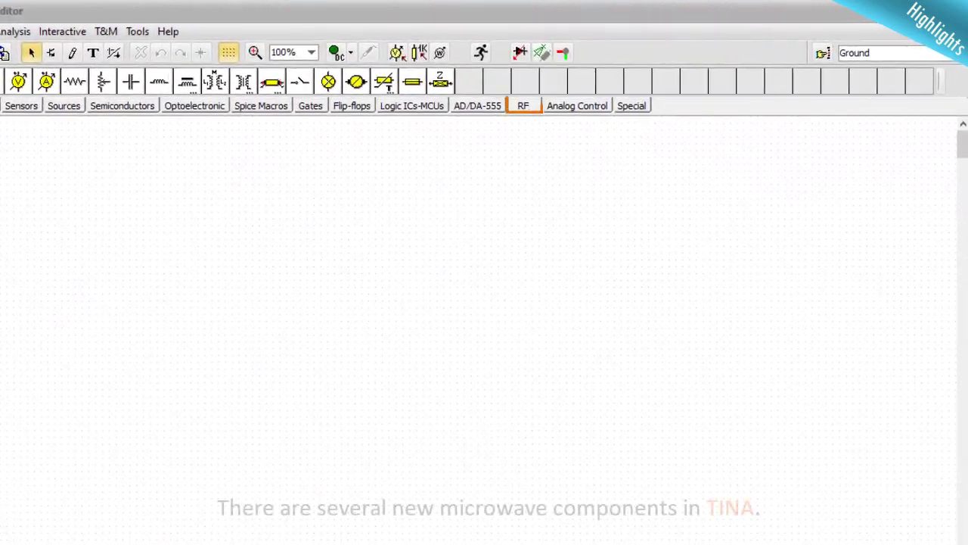
From the RF components, place a basic Circulator, then cancel its properties without keeping it
{"action": "left_click", "coordinate": [524, 106]}
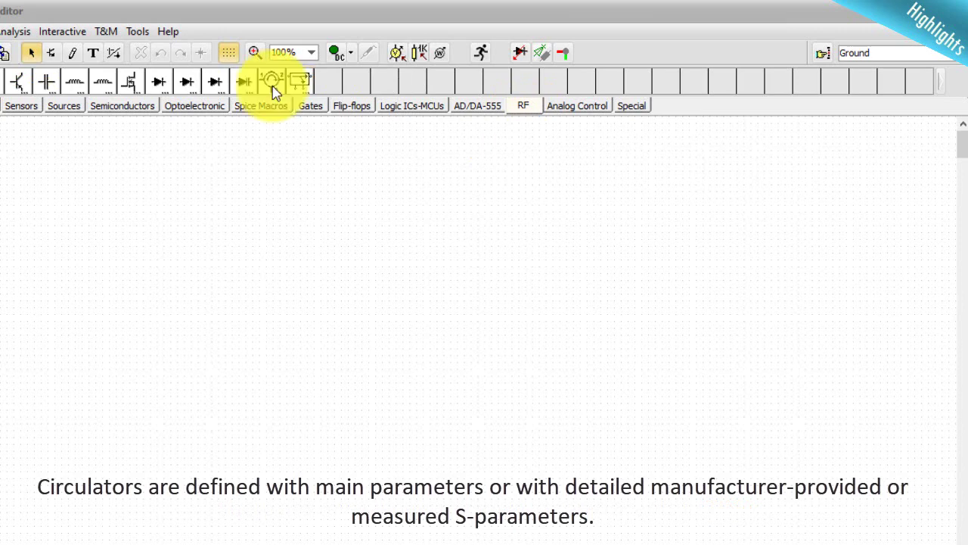
{"action": "left_click", "coordinate": [273, 85]}
{"action": "left_click", "coordinate": [339, 157]}
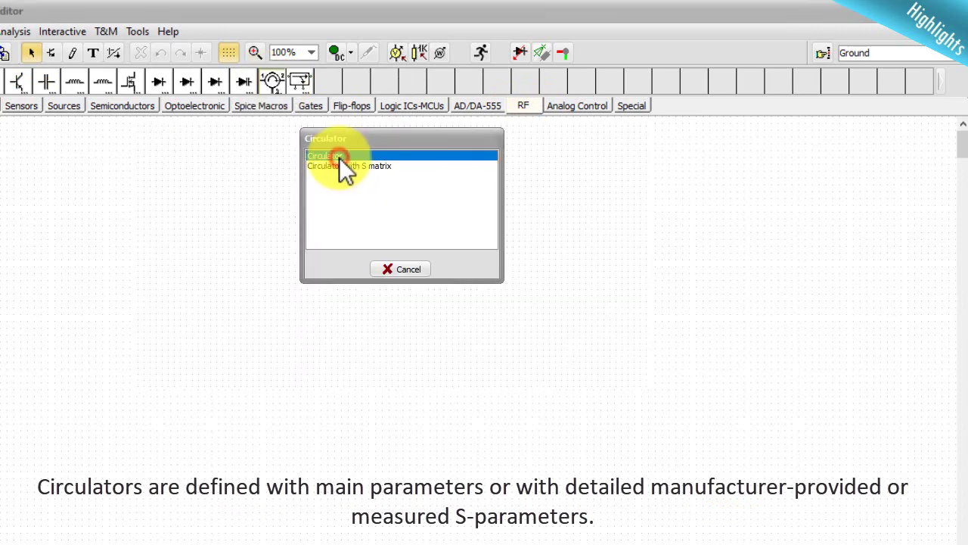
{"action": "double_click", "coordinate": [339, 158]}
{"action": "left_click", "coordinate": [286, 204]}
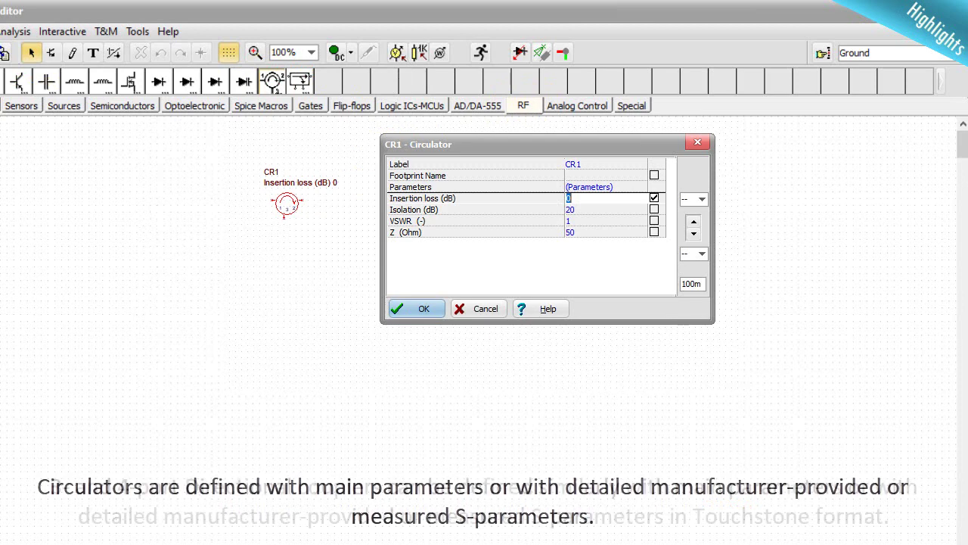
{"action": "left_click", "coordinate": [697, 143]}
Place a 4-port directional coupler (DC1) on the schematic
{"action": "left_click", "coordinate": [300, 86]}
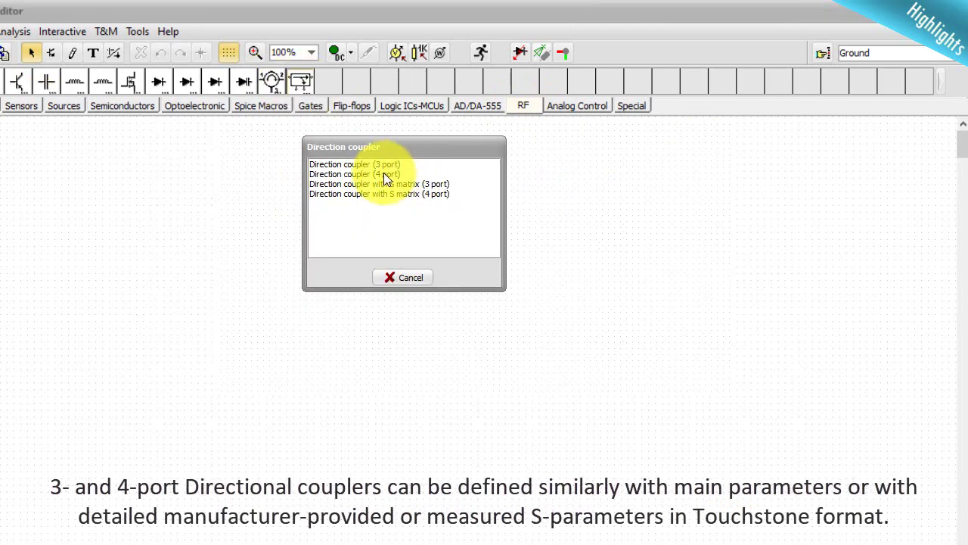
{"action": "double_click", "coordinate": [383, 174]}
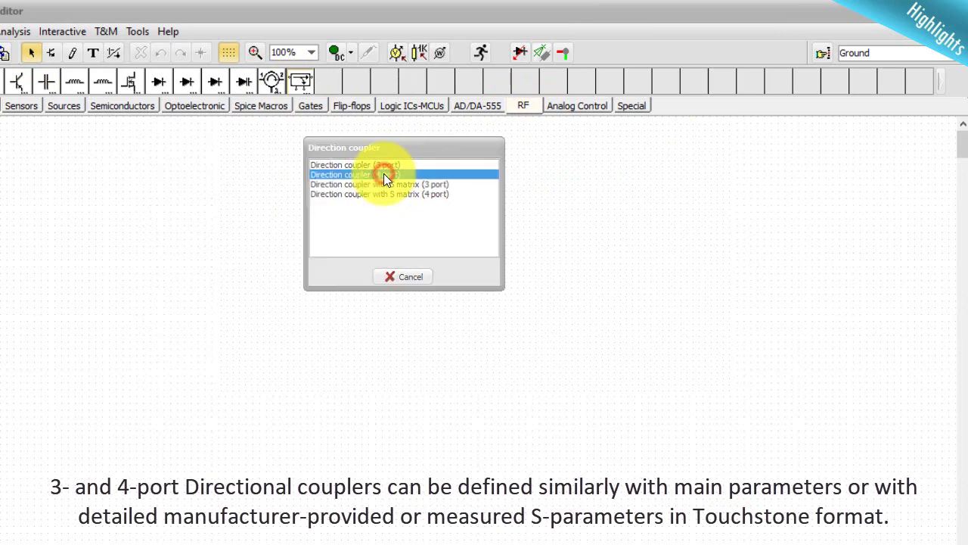
{"action": "left_click", "coordinate": [294, 211]}
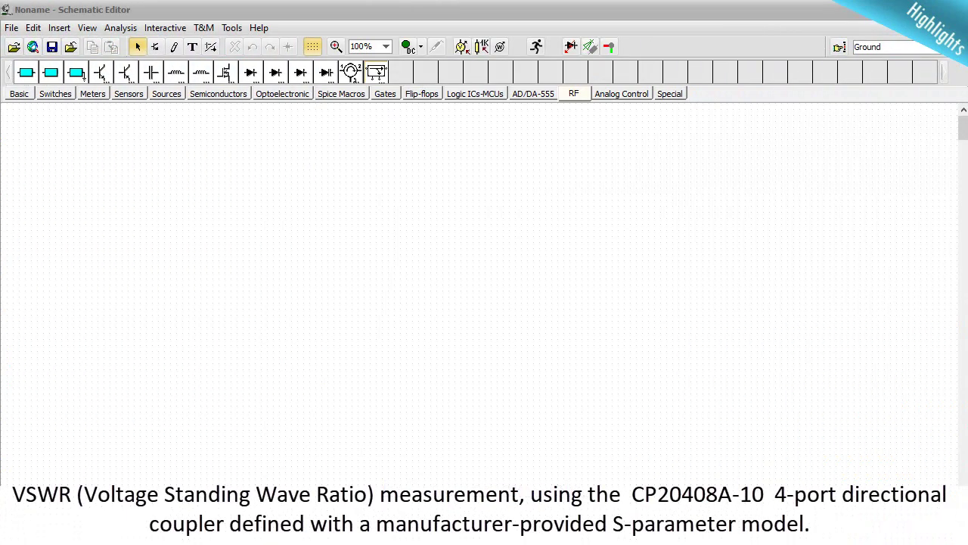
Open the dircoupler_swr example from the RF Directional_coupler examples folder
{"action": "left_click", "coordinate": [11, 28]}
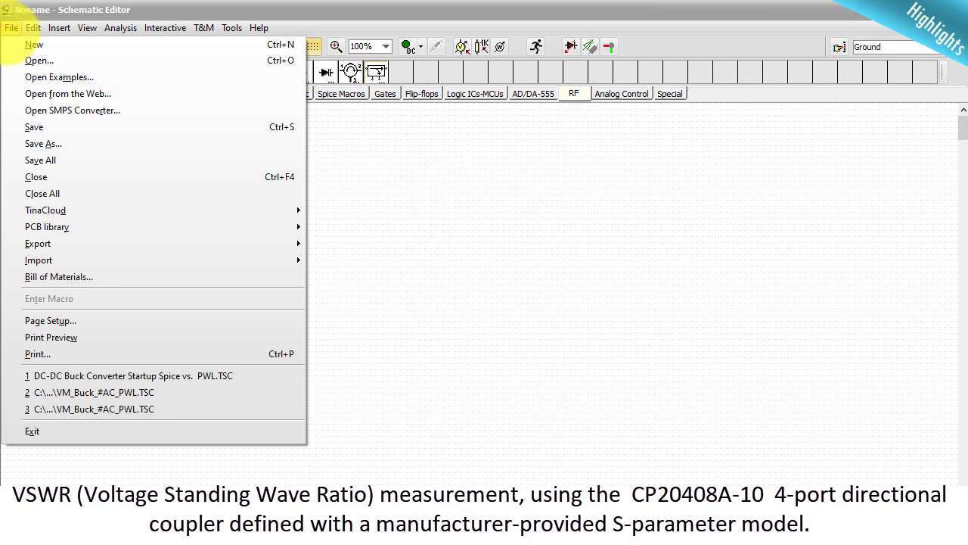
{"action": "left_click", "coordinate": [36, 77]}
{"action": "left_click", "coordinate": [570, 390]}
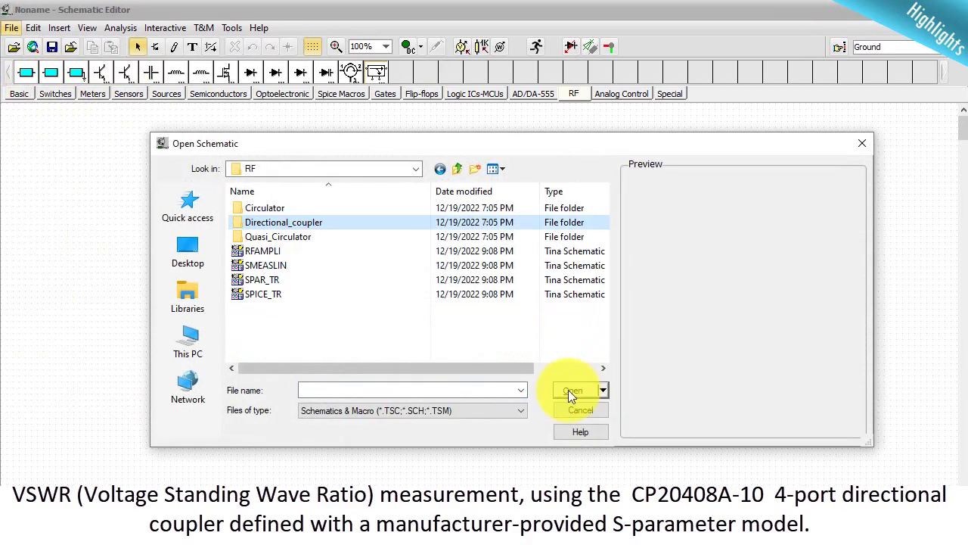
{"action": "left_click", "coordinate": [572, 391]}
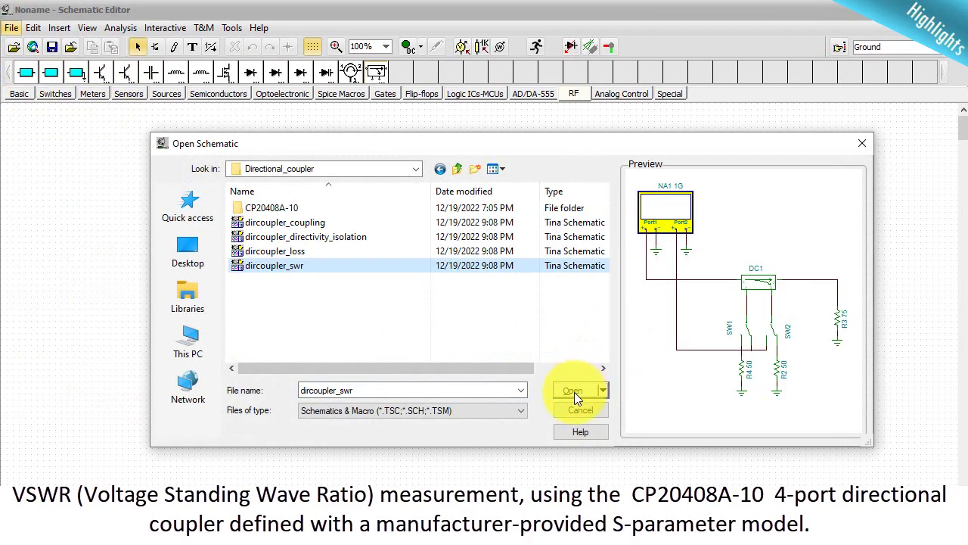
{"action": "left_click", "coordinate": [574, 392]}
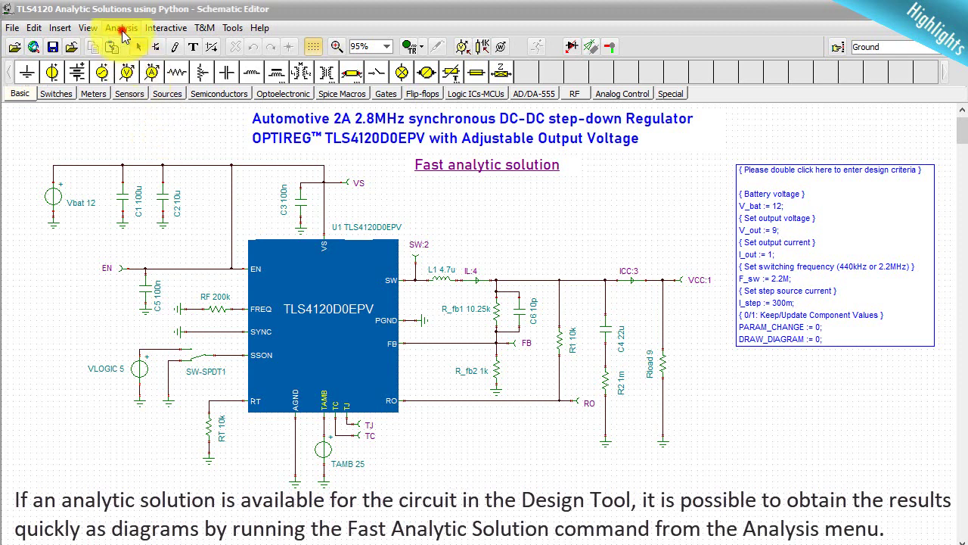
Run the Fast Analytic Solution on the TLS4120 regulator
{"action": "left_click", "coordinate": [121, 28]}
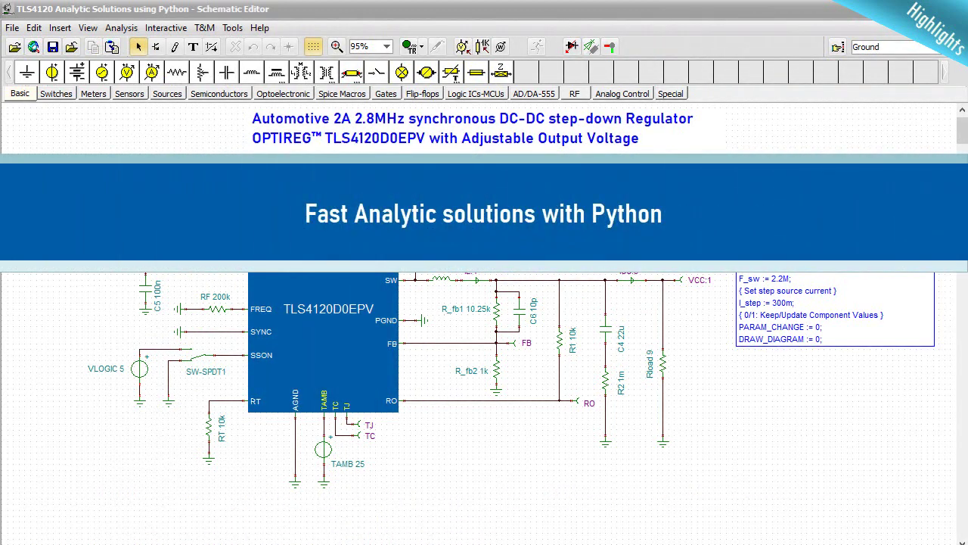
{"action": "left_click", "coordinate": [120, 27]}
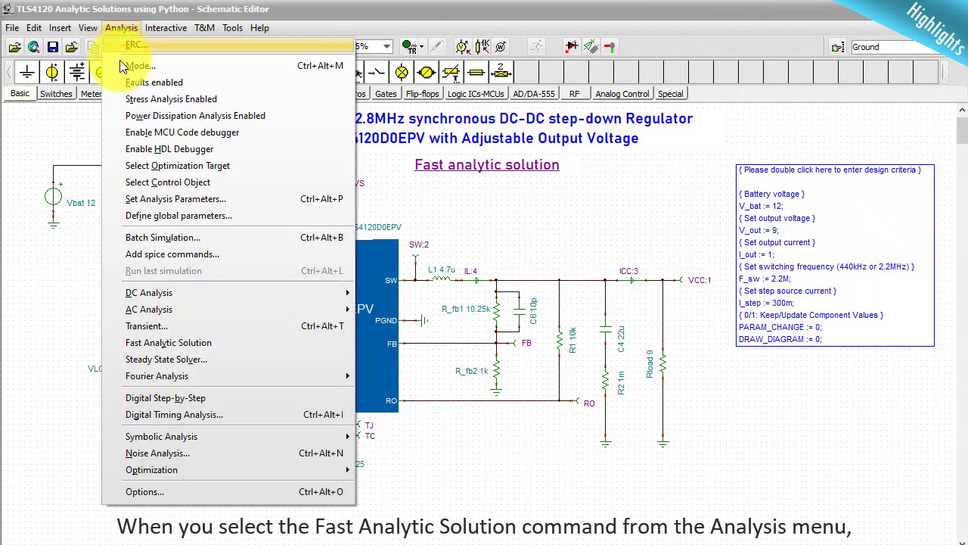
{"action": "left_click", "coordinate": [221, 342]}
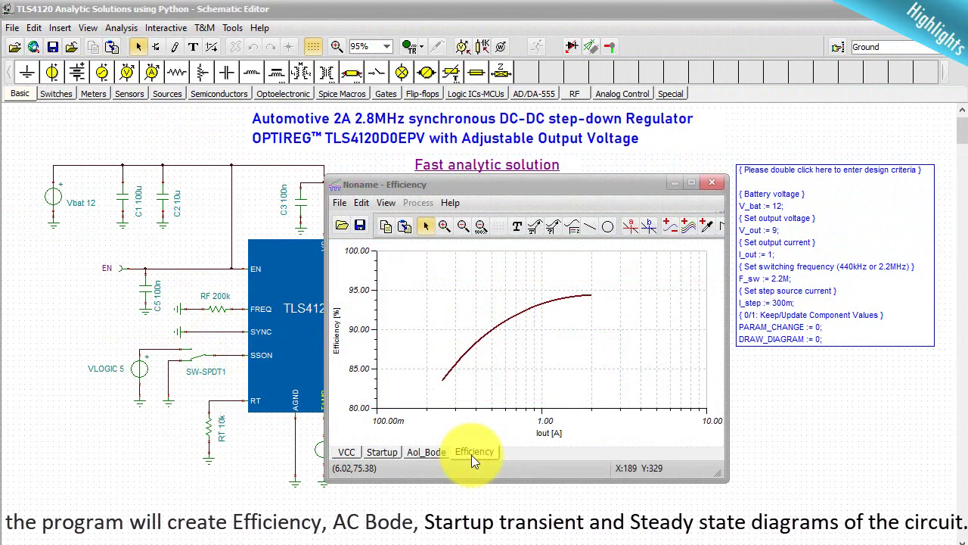
Review the Aol_Bode, Startup and VCC result diagrams
{"action": "left_click", "coordinate": [427, 454]}
{"action": "left_click", "coordinate": [382, 454]}
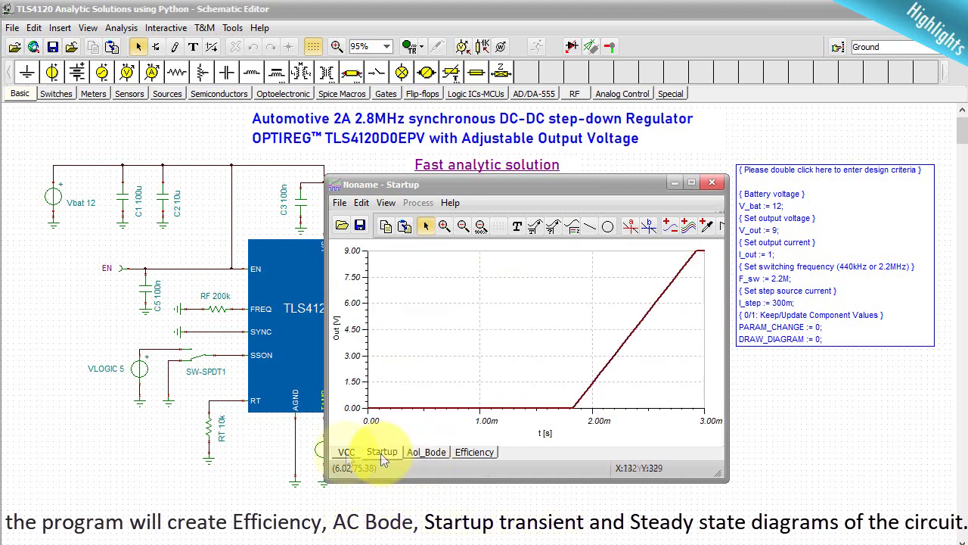
{"action": "left_click", "coordinate": [346, 453]}
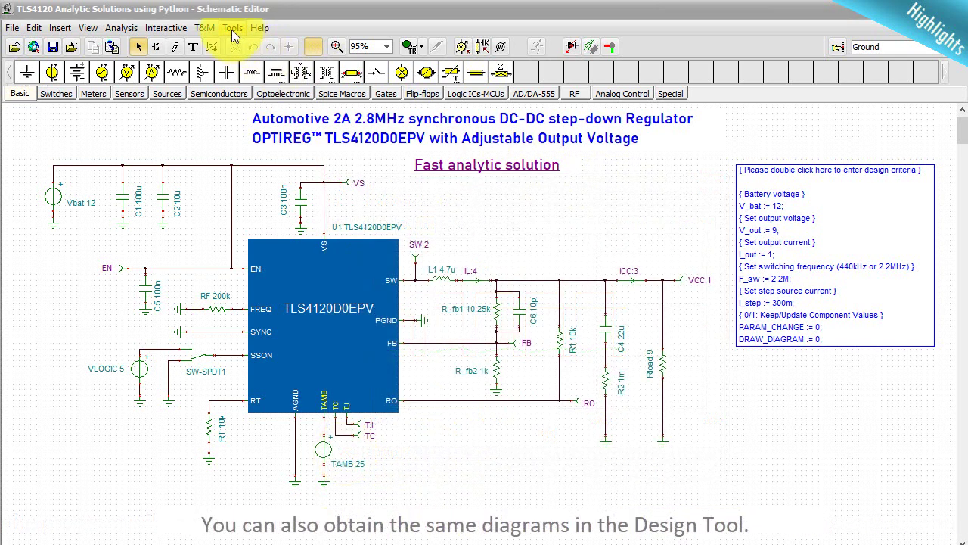
{"action": "left_click", "coordinate": [232, 28]}
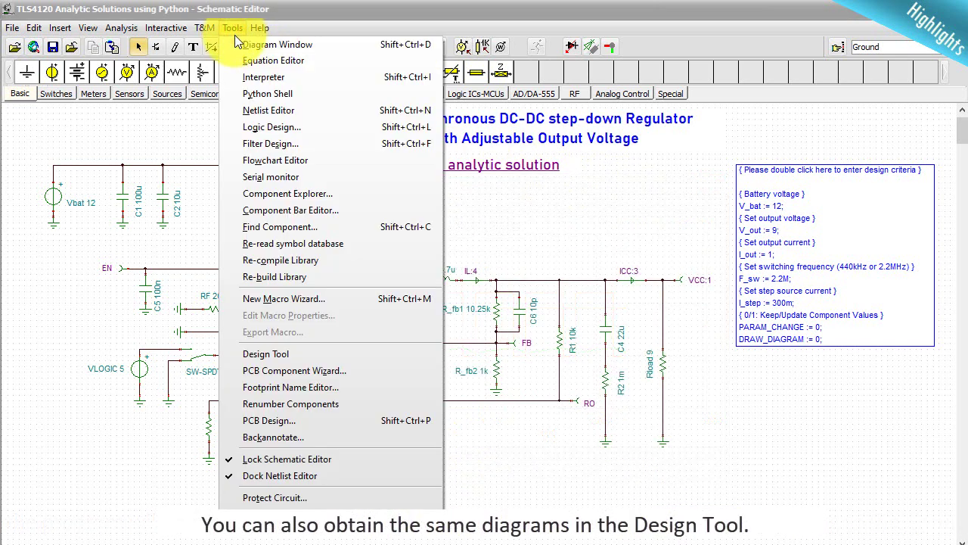
Run the circuit's Design Tool code to regenerate the diagrams
{"action": "left_click", "coordinate": [323, 353]}
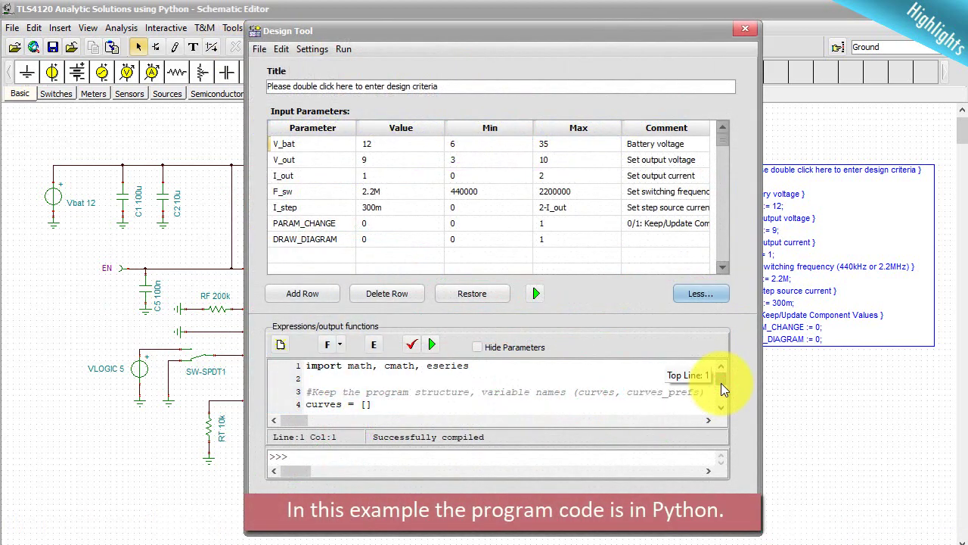
{"action": "left_click_drag", "start_coordinate": [720, 383], "coordinate": [721, 395]}
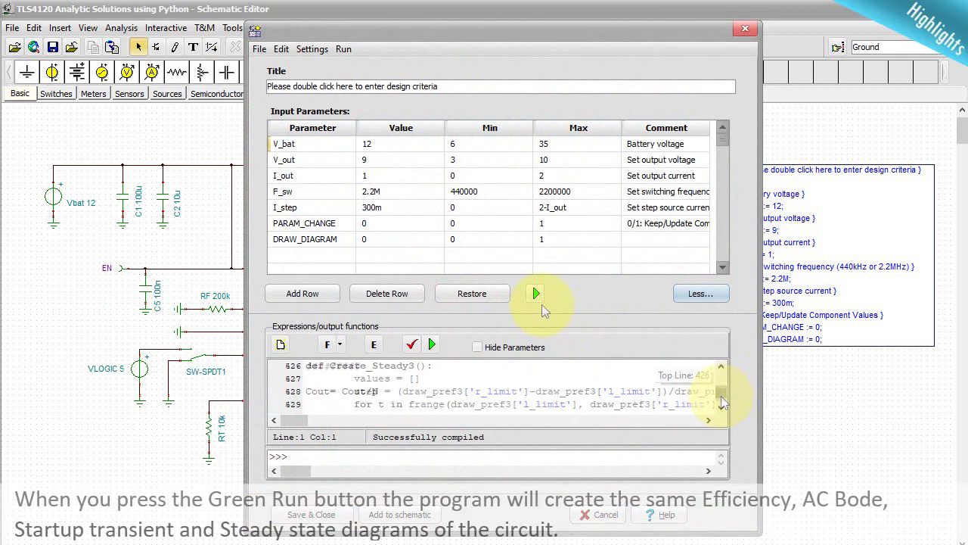
{"action": "left_click", "coordinate": [535, 294]}
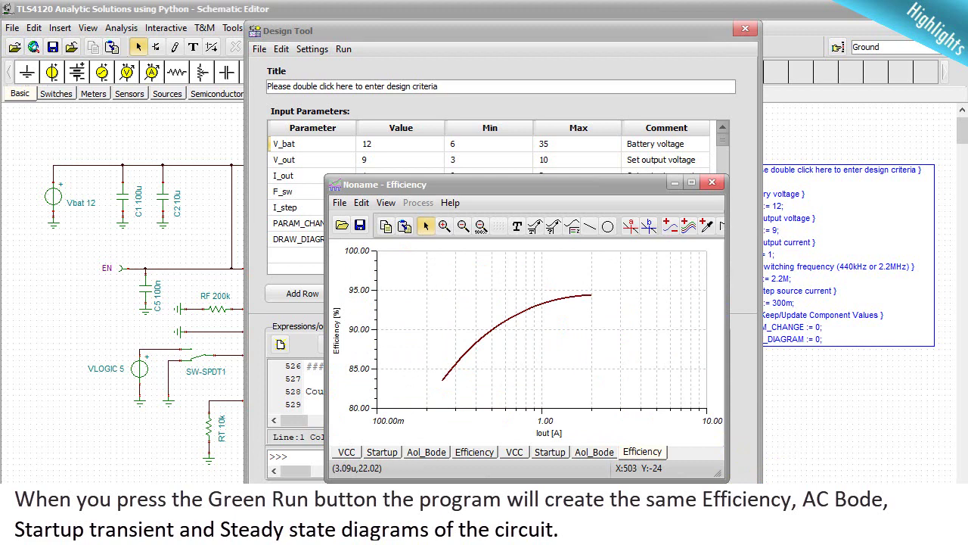
Review the regenerated Aol_Bode, Startup and VCC diagrams
{"action": "left_click", "coordinate": [592, 454]}
{"action": "left_click", "coordinate": [552, 453]}
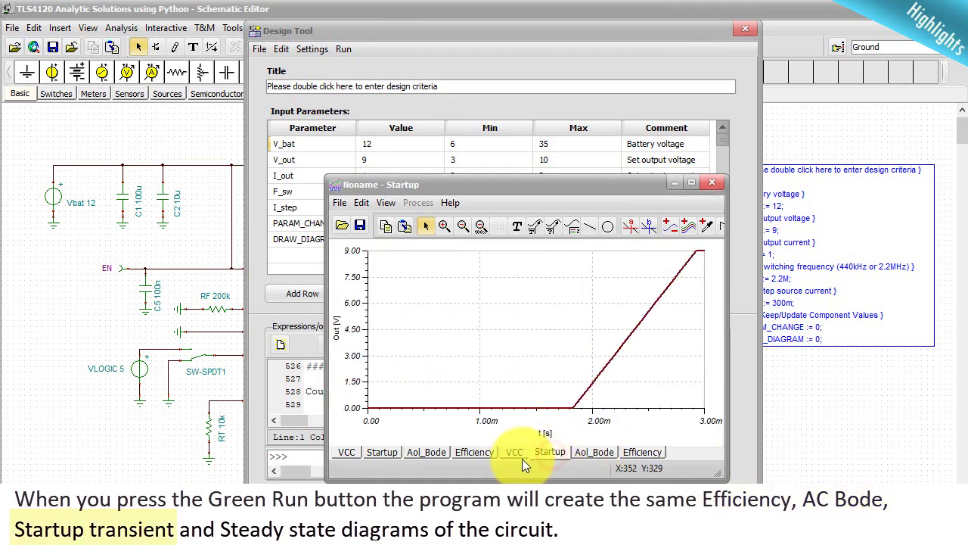
{"action": "left_click", "coordinate": [516, 454]}
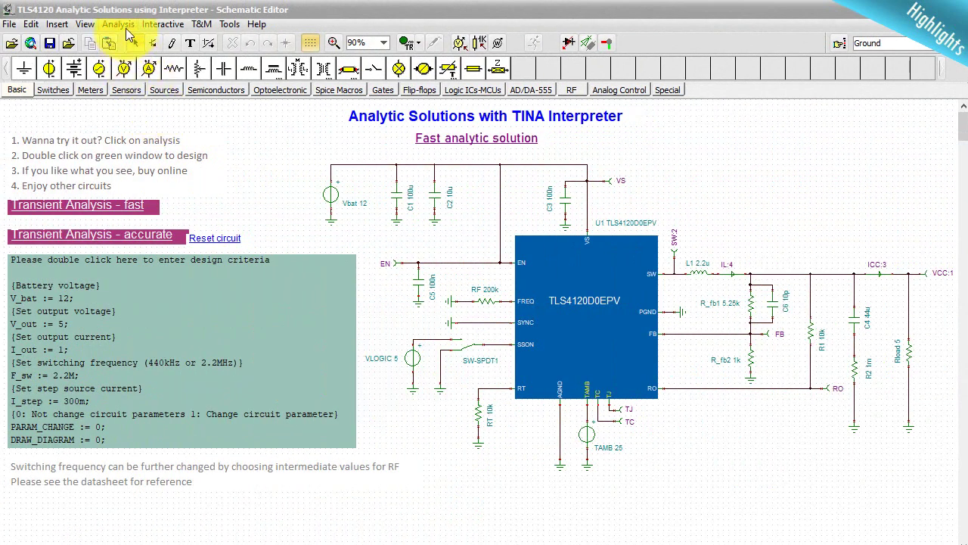
Run the Fast Analytic Solution and check the Aol_Bode, 5 V Startup and VCC diagrams
{"action": "left_click", "coordinate": [119, 24]}
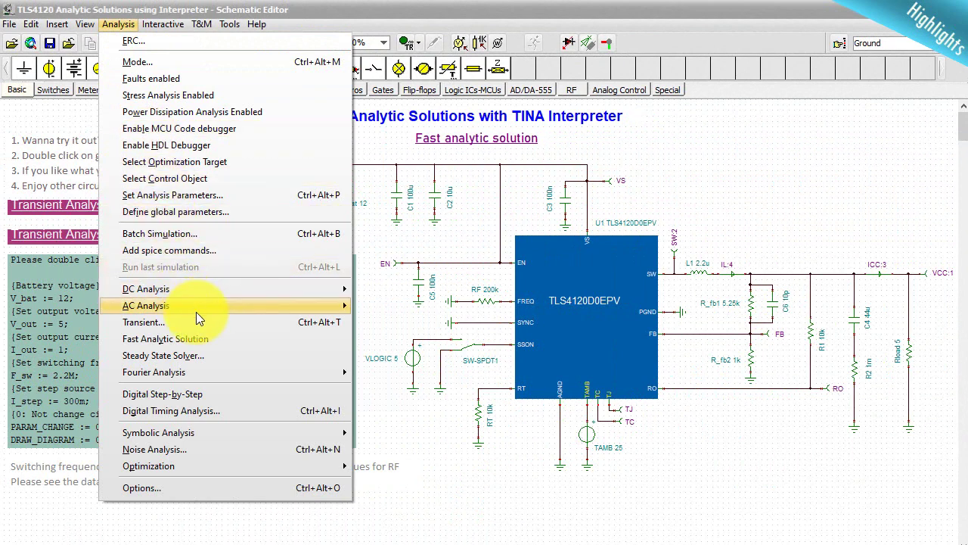
{"action": "left_click", "coordinate": [210, 338]}
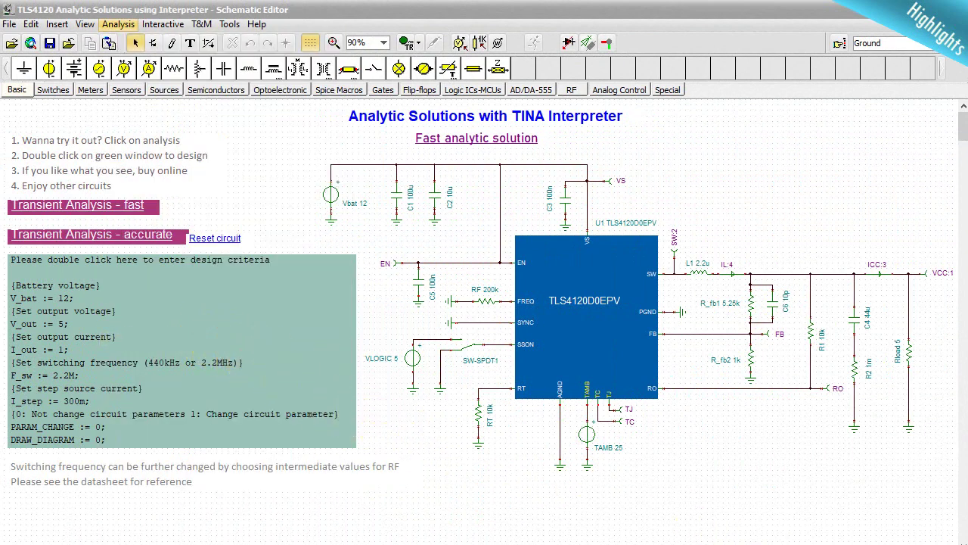
{"action": "left_click", "coordinate": [452, 443]}
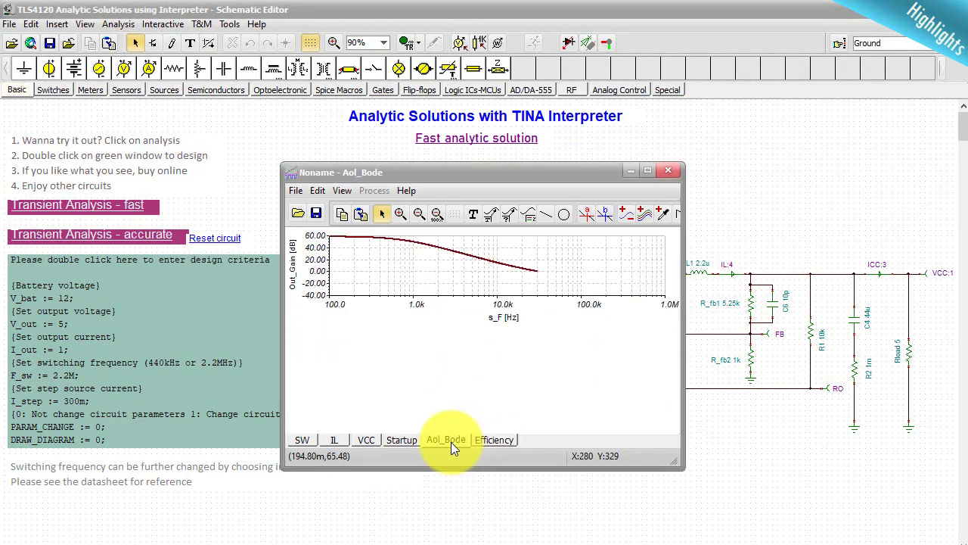
{"action": "left_click", "coordinate": [404, 443]}
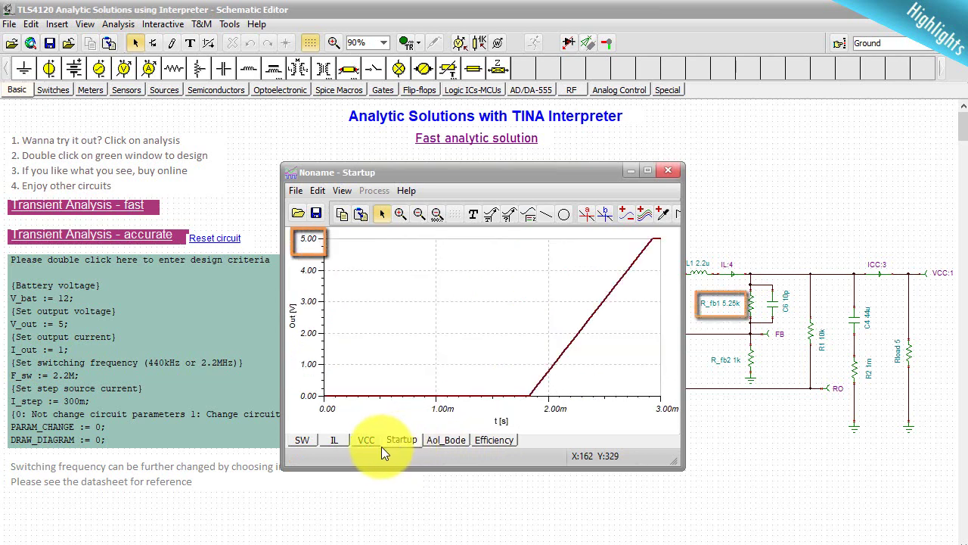
{"action": "left_click", "coordinate": [367, 443]}
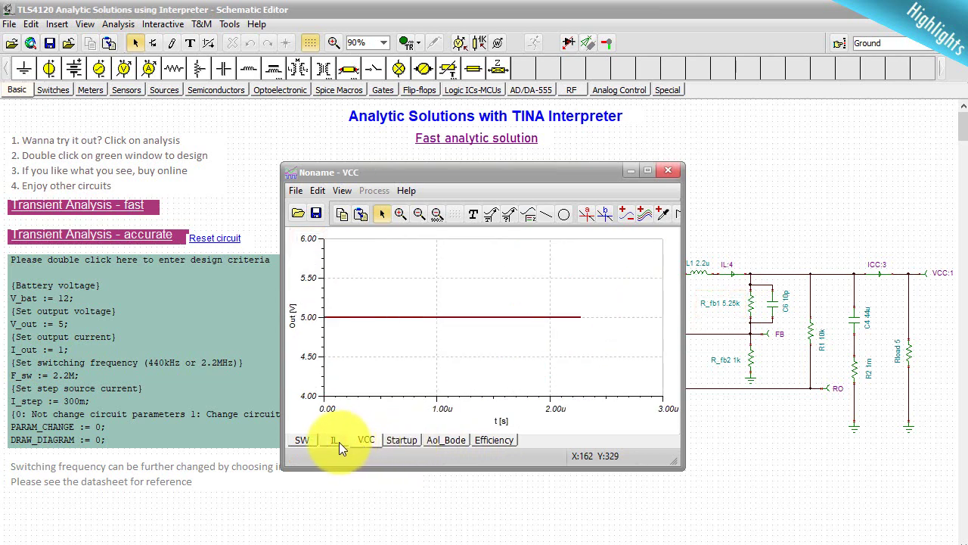
Check the IL inductor current and SW square-wave waveforms, then go to the Design Tool
{"action": "left_click", "coordinate": [339, 442]}
{"action": "left_click", "coordinate": [312, 441]}
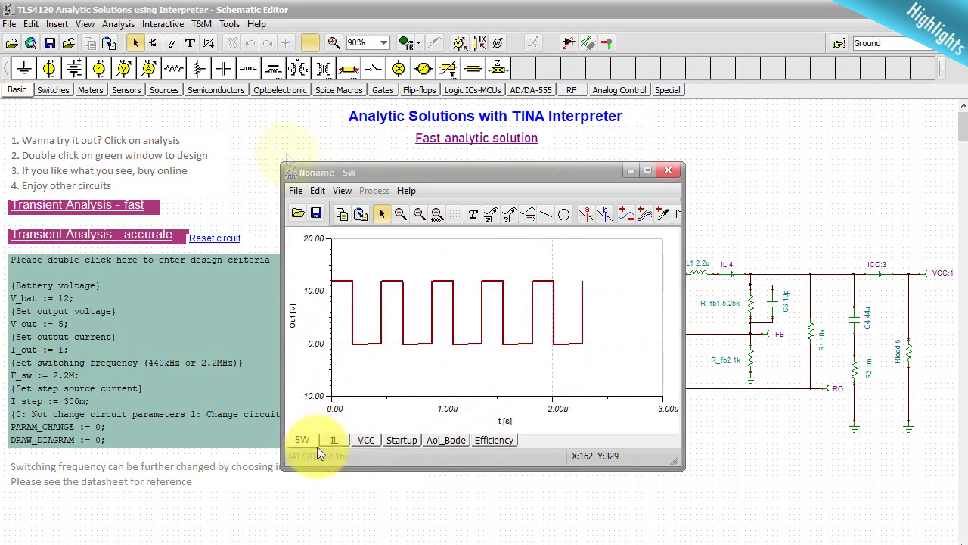
{"action": "left_click", "coordinate": [230, 24]}
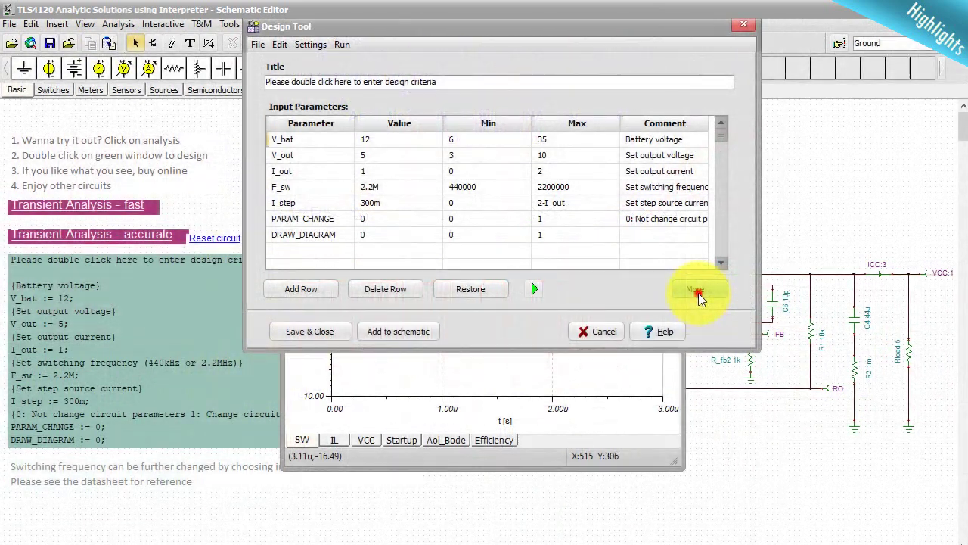
Reveal the Design Tool's Interpreter code with More... and run it
{"action": "left_click", "coordinate": [698, 292]}
{"action": "left_click_drag", "start_coordinate": [719, 364], "coordinate": [723, 446]}
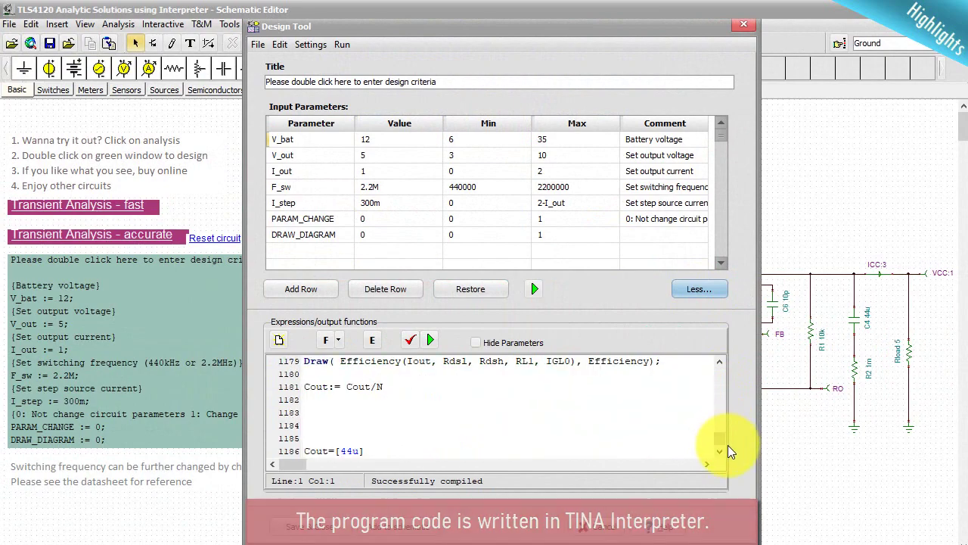
{"action": "left_click", "coordinate": [534, 291]}
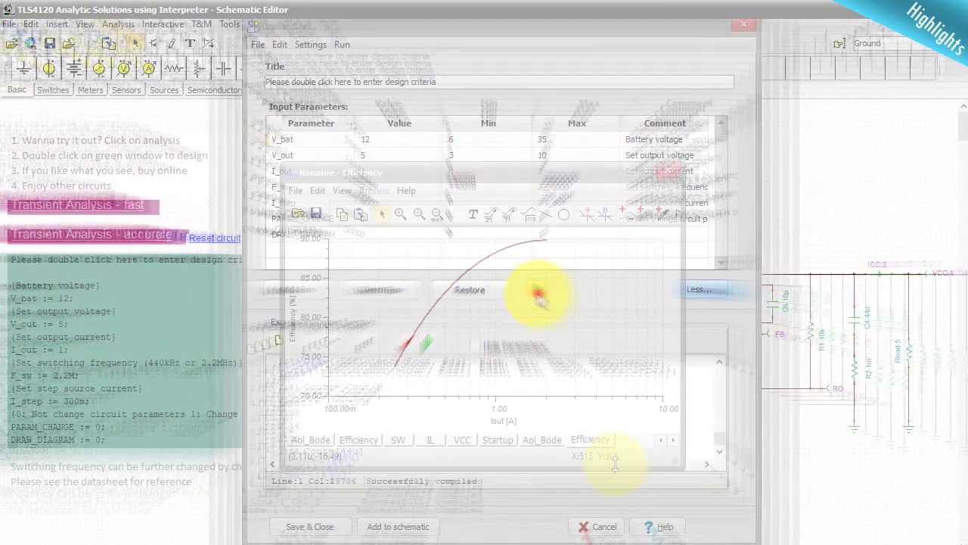
Review the resulting Efficiency, Aol_Bode, Startup and 5 V VCC diagrams
{"action": "left_click", "coordinate": [589, 441]}
{"action": "left_click", "coordinate": [540, 443]}
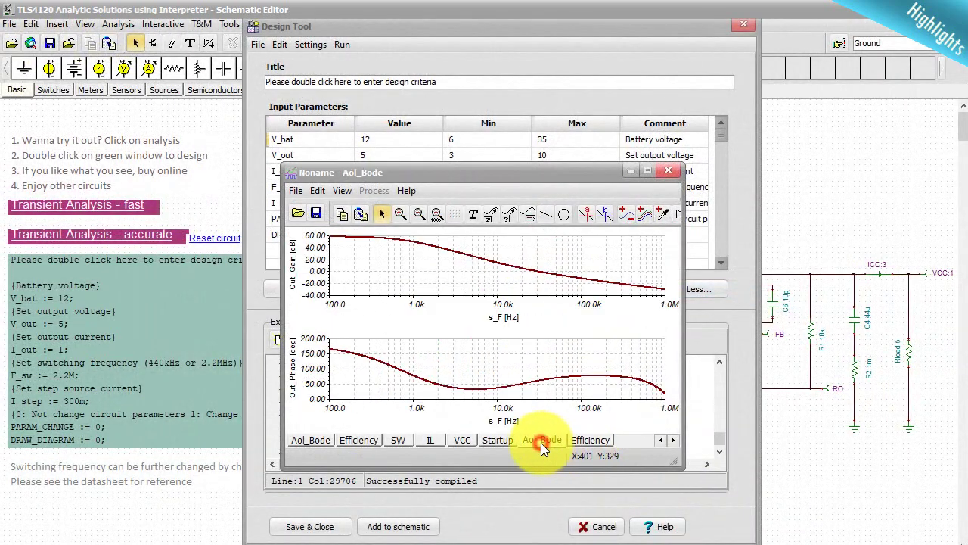
{"action": "left_click", "coordinate": [504, 443]}
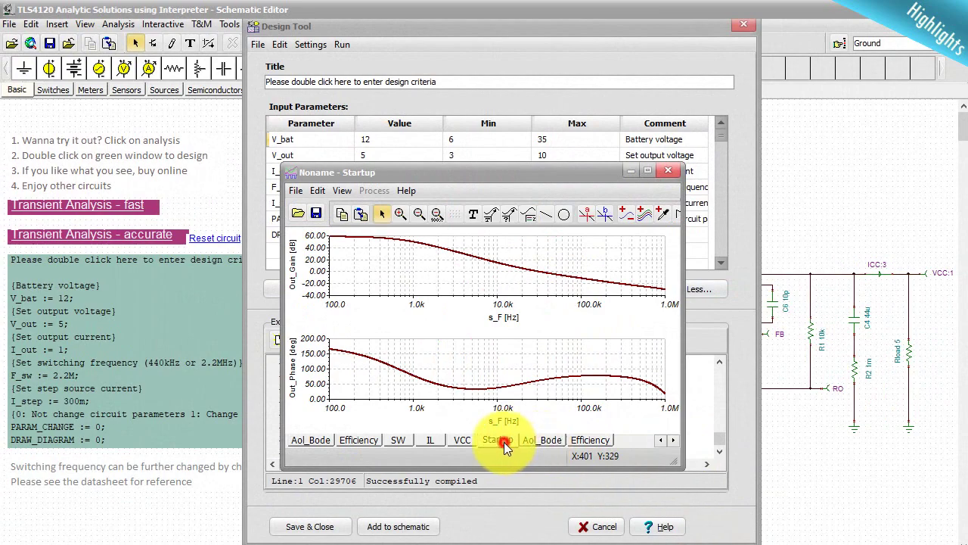
{"action": "left_click", "coordinate": [466, 444]}
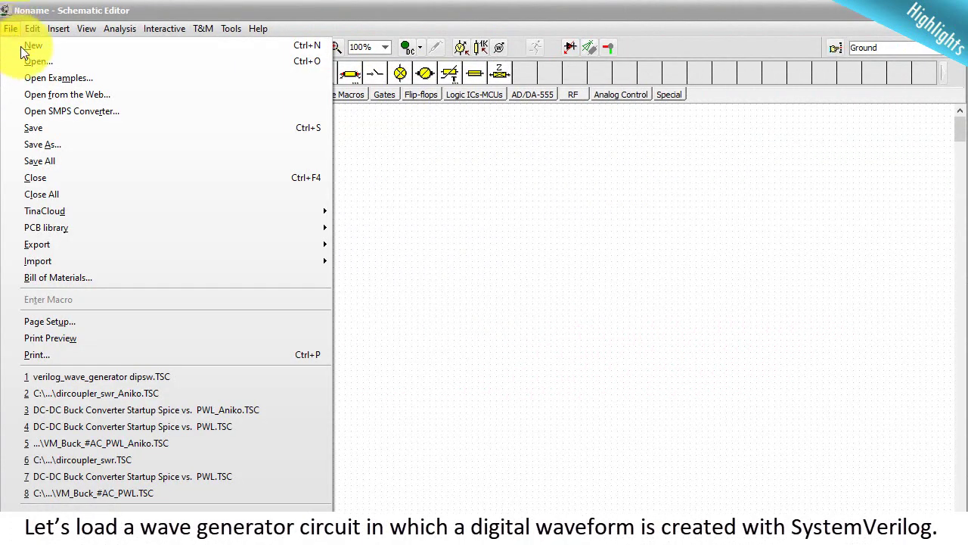
{"action": "left_click", "coordinate": [59, 77]}
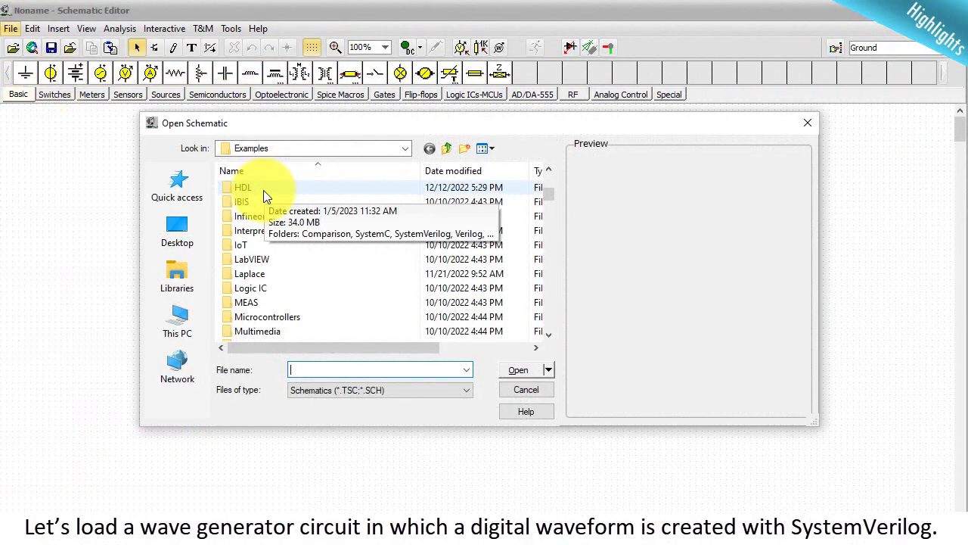
{"action": "left_click", "coordinate": [263, 190]}
{"action": "left_click", "coordinate": [520, 371]}
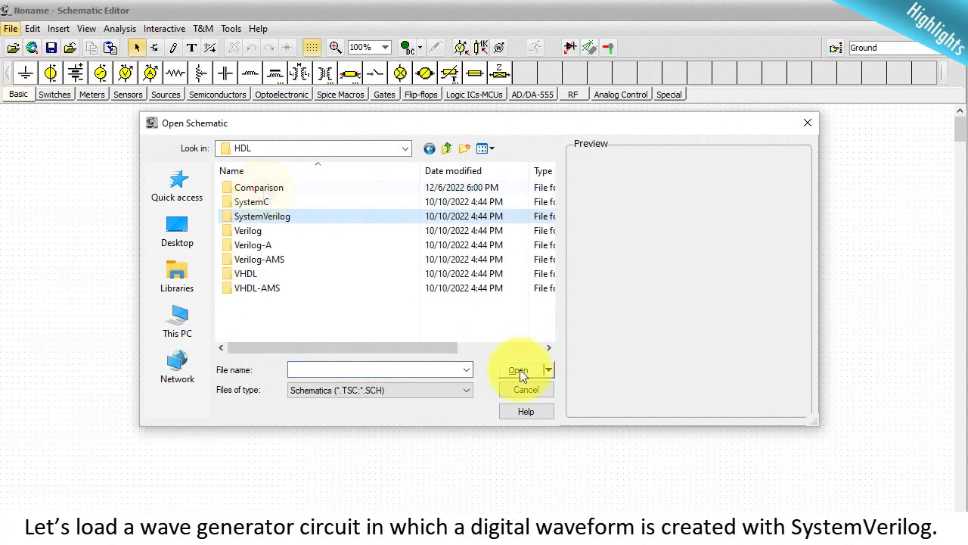
{"action": "left_click", "coordinate": [520, 370]}
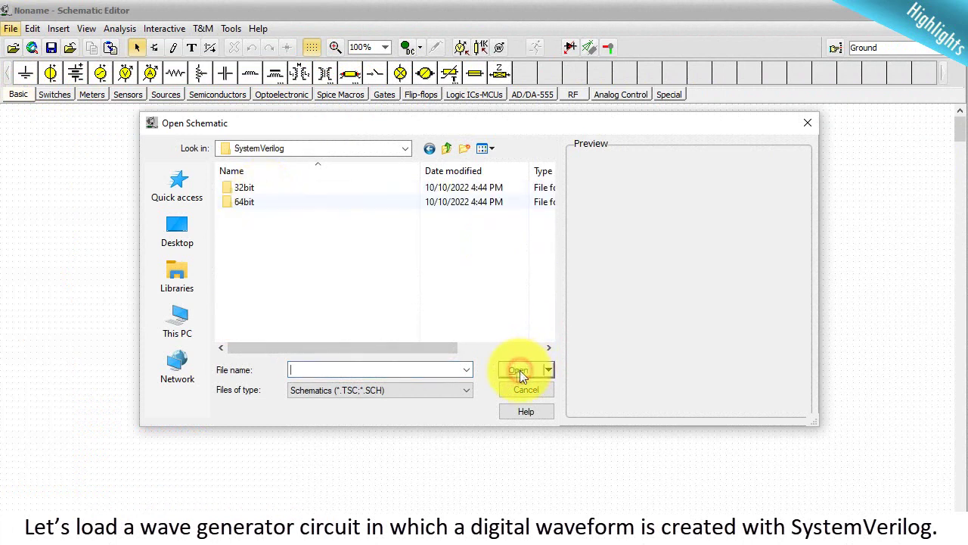
{"action": "left_click", "coordinate": [518, 370]}
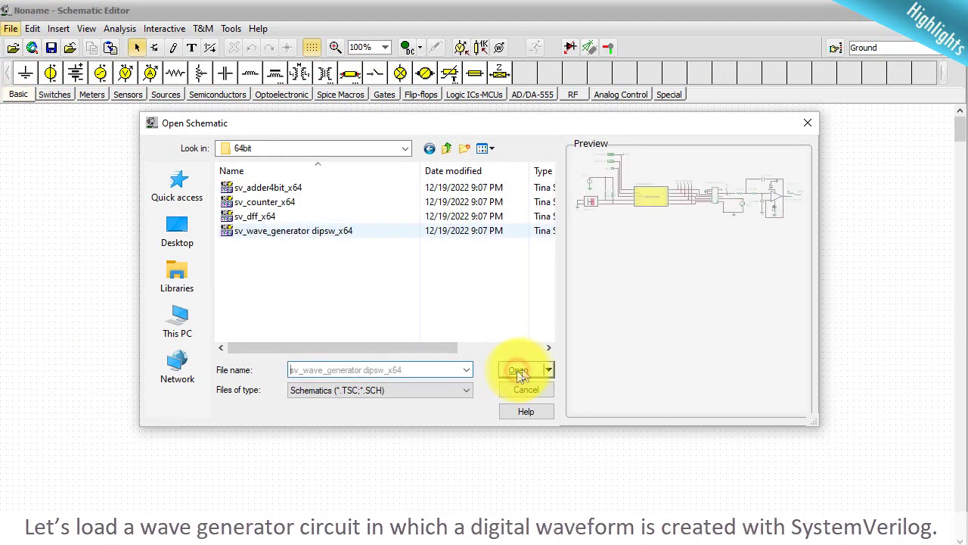
{"action": "left_click", "coordinate": [520, 369]}
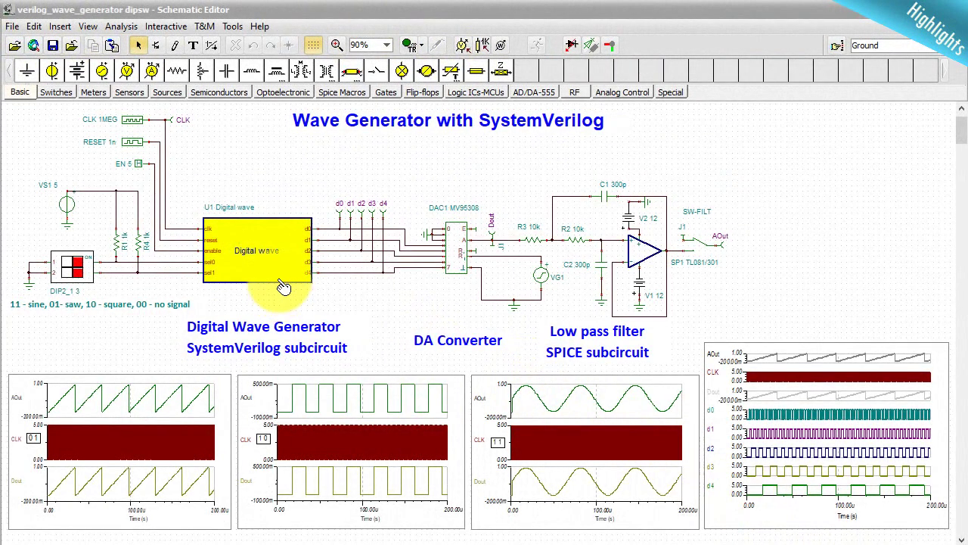
{"action": "left_click", "coordinate": [277, 262]}
{"action": "left_click_drag", "start_coordinate": [889, 298], "coordinate": [882, 493]}
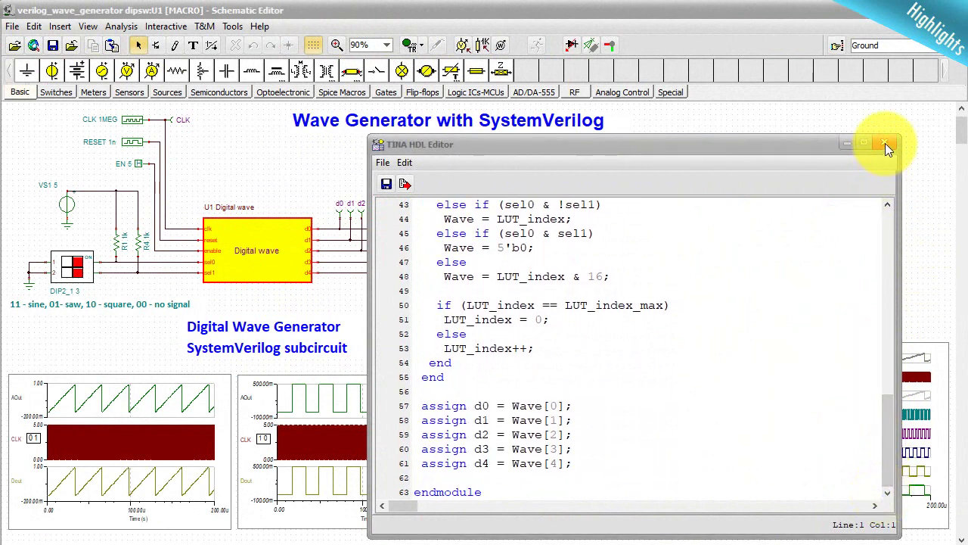
{"action": "left_click", "coordinate": [885, 143]}
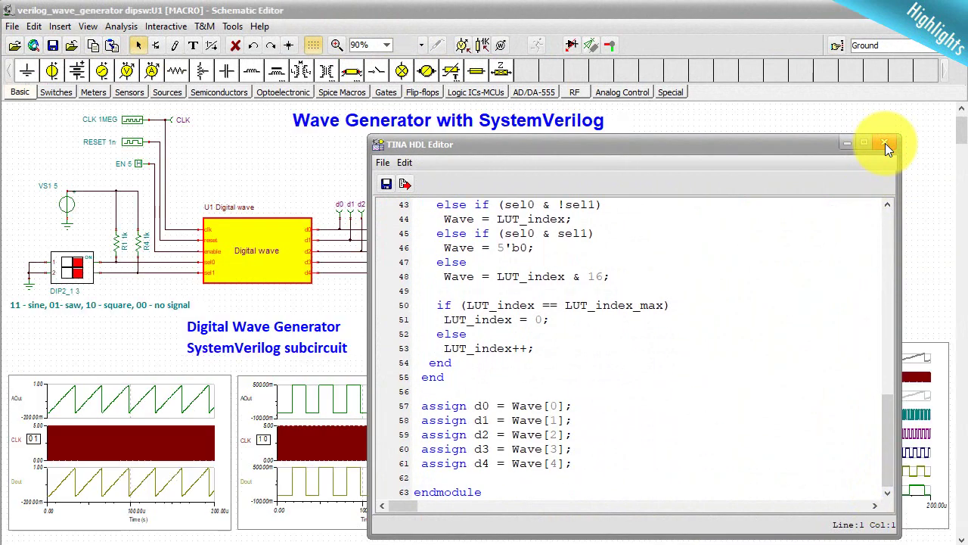
Run the mixed HDL–SPICE transient analysis to see sine AOut and Dout, then switch SW-FILT to the filter output
{"action": "left_click", "coordinate": [119, 27]}
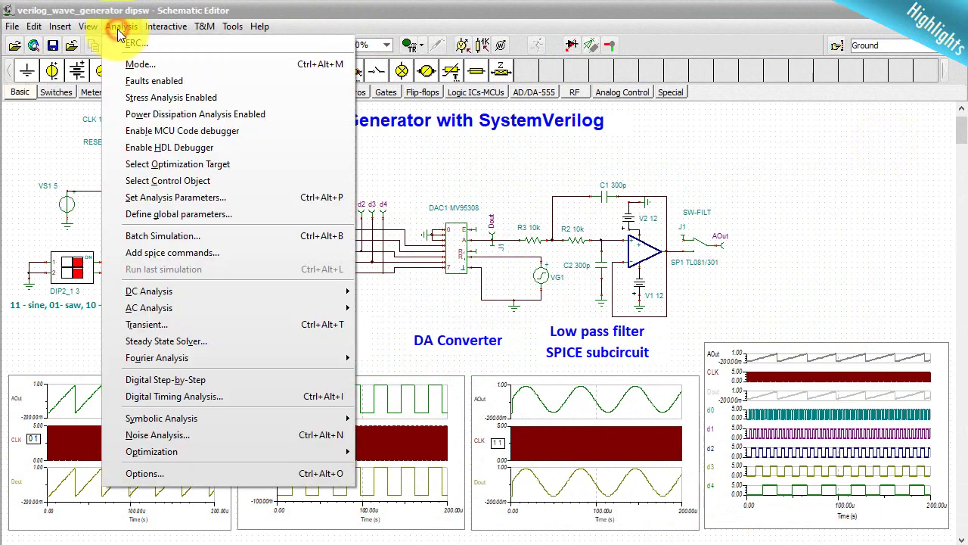
{"action": "left_click", "coordinate": [226, 324]}
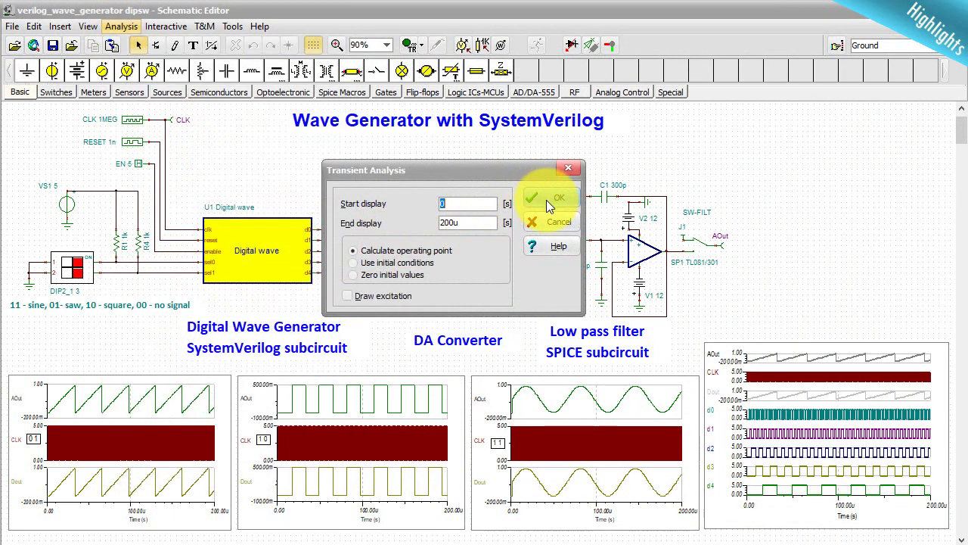
{"action": "left_click", "coordinate": [546, 200]}
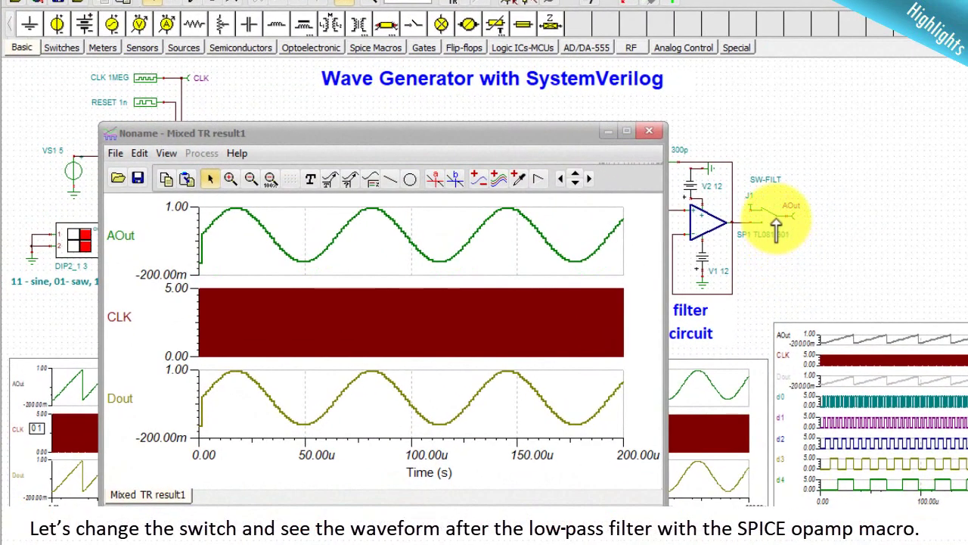
{"action": "left_click", "coordinate": [776, 219]}
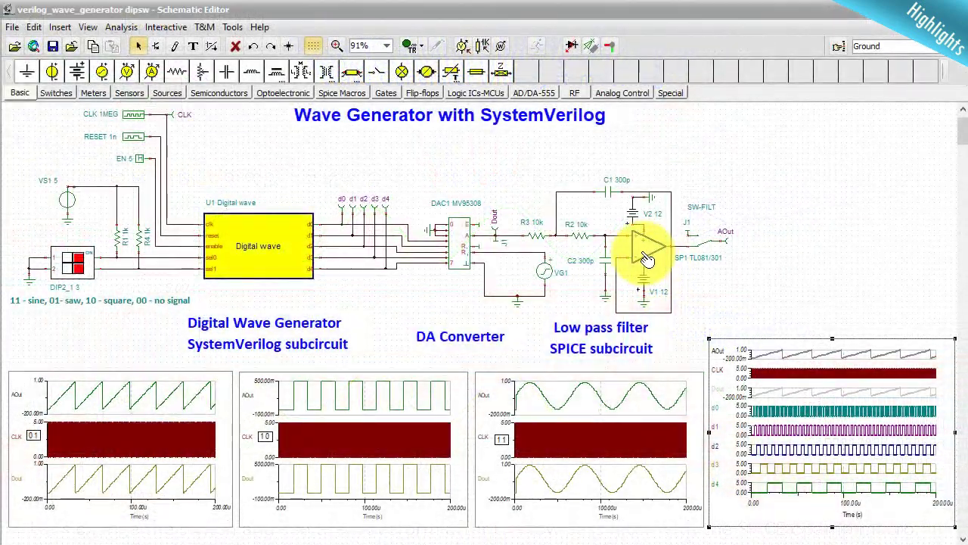
Inspect the SP1 op-amp's SPICE macro netlist, then return to the schematic
{"action": "double_click", "coordinate": [647, 259]}
{"action": "left_click", "coordinate": [644, 309]}
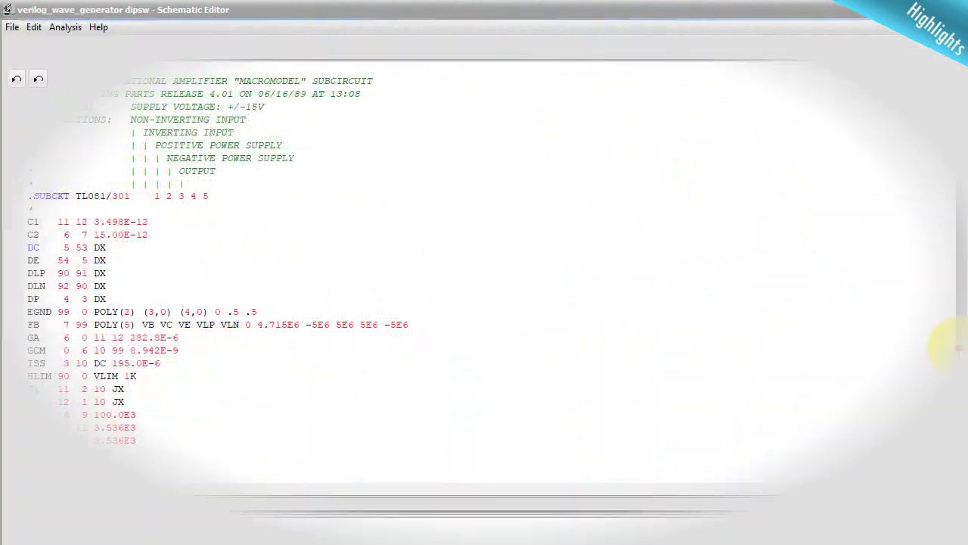
{"action": "left_click_drag", "start_coordinate": [961, 341], "coordinate": [959, 470]}
{"action": "left_click", "coordinate": [14, 47]}
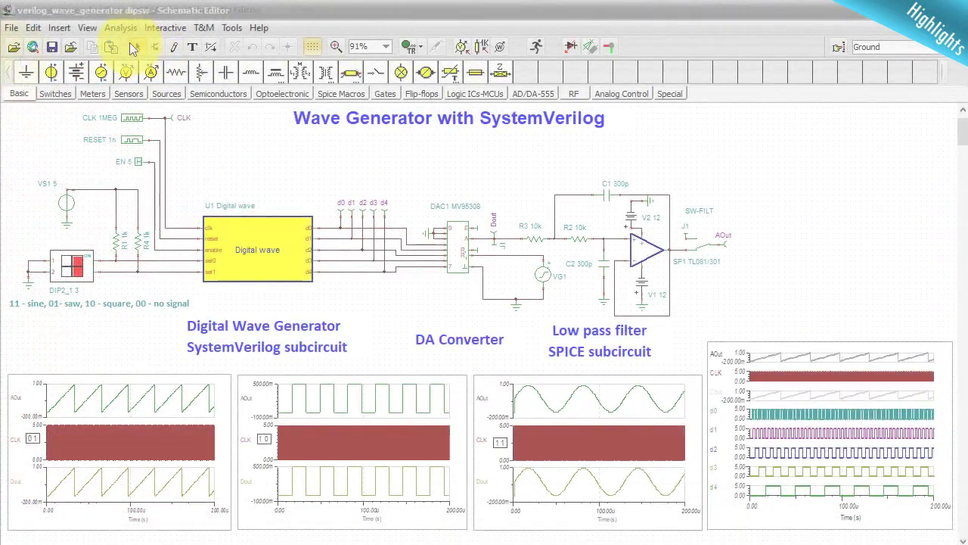
Rerun the transient analysis with the low-pass filter switched in, smoothing the AOut sine
{"action": "left_click", "coordinate": [121, 29]}
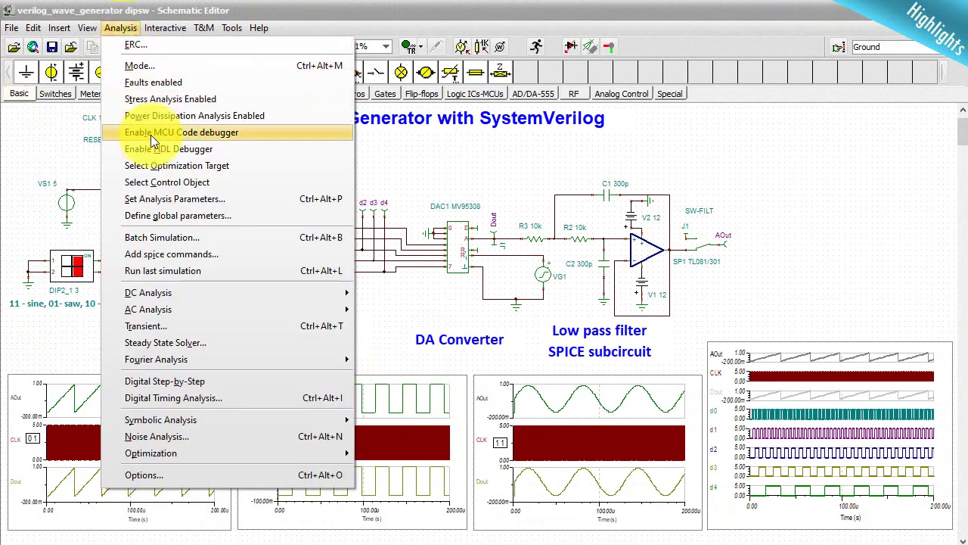
{"action": "left_click", "coordinate": [188, 327]}
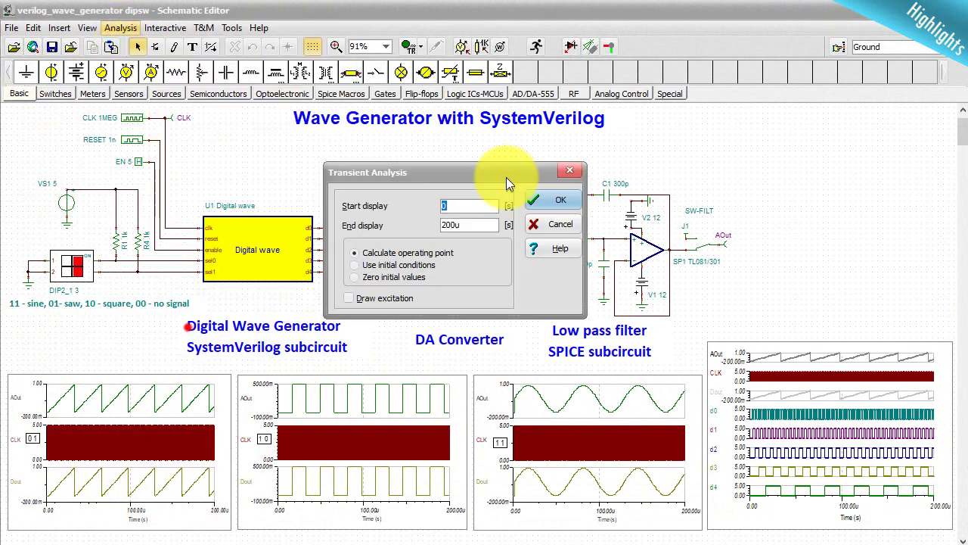
{"action": "left_click", "coordinate": [555, 195]}
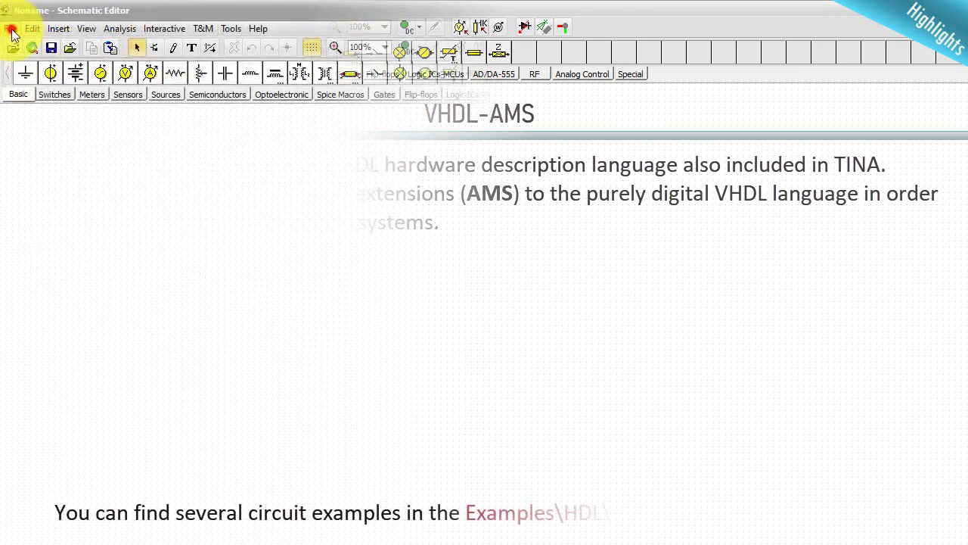
Open the Sawtooth Wave Generator example from the Examples\HDL\VHDL-AMS folder
{"action": "left_click", "coordinate": [12, 25]}
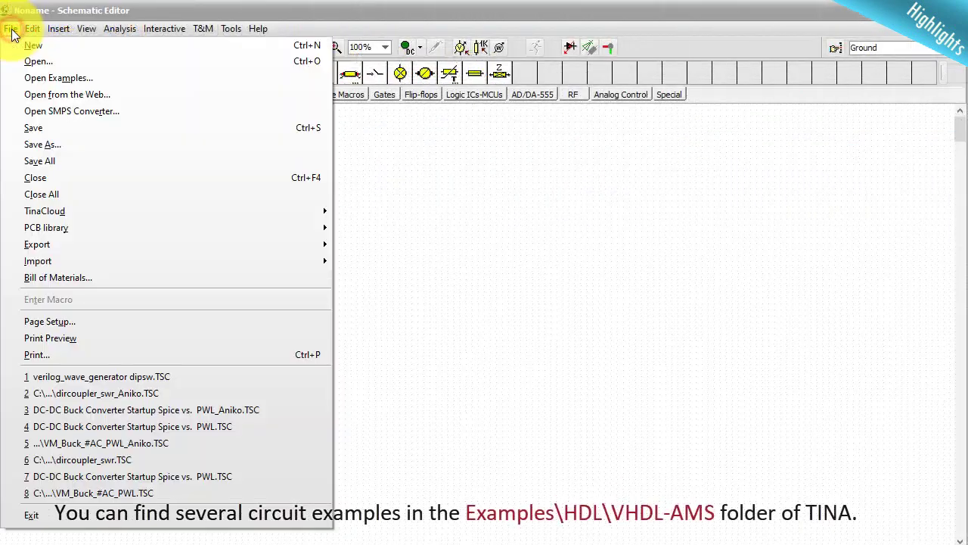
{"action": "left_click", "coordinate": [57, 76]}
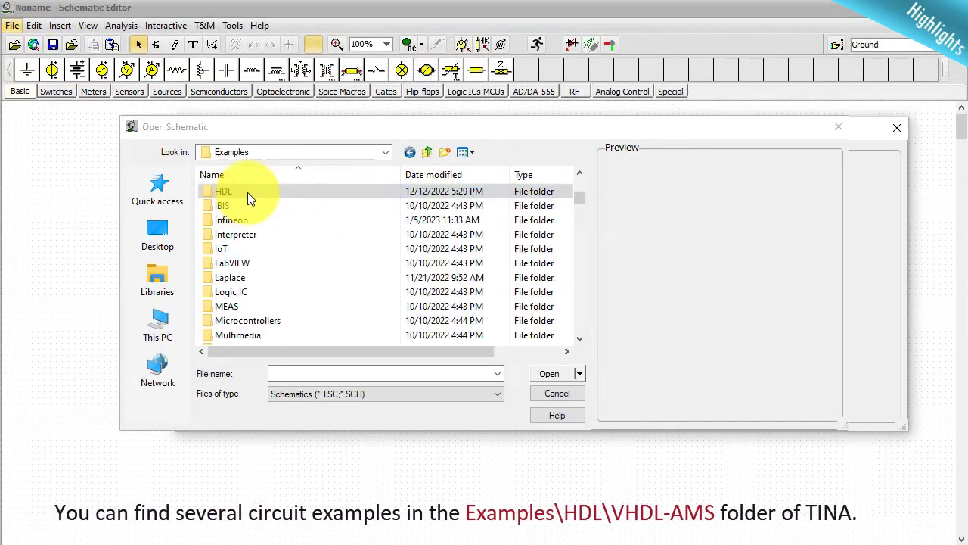
{"action": "double_click", "coordinate": [248, 192]}
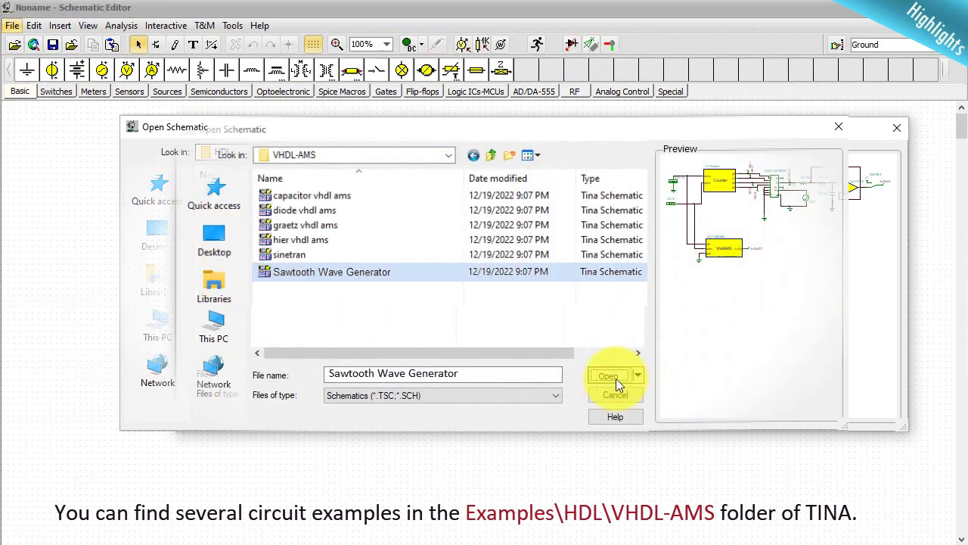
{"action": "left_click", "coordinate": [610, 376]}
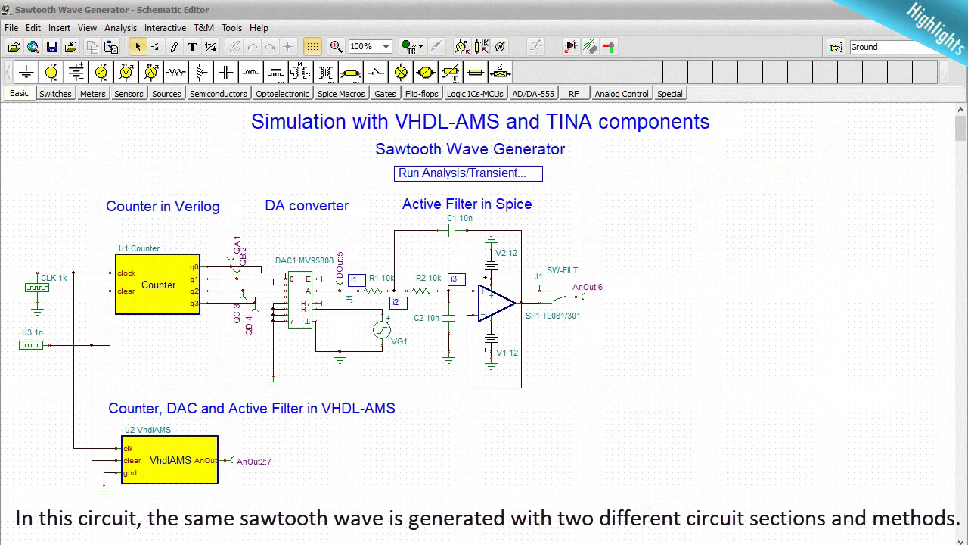
View the Counter block's Verilog source code, then close it
{"action": "double_click", "coordinate": [173, 297]}
{"action": "left_click", "coordinate": [650, 373]}
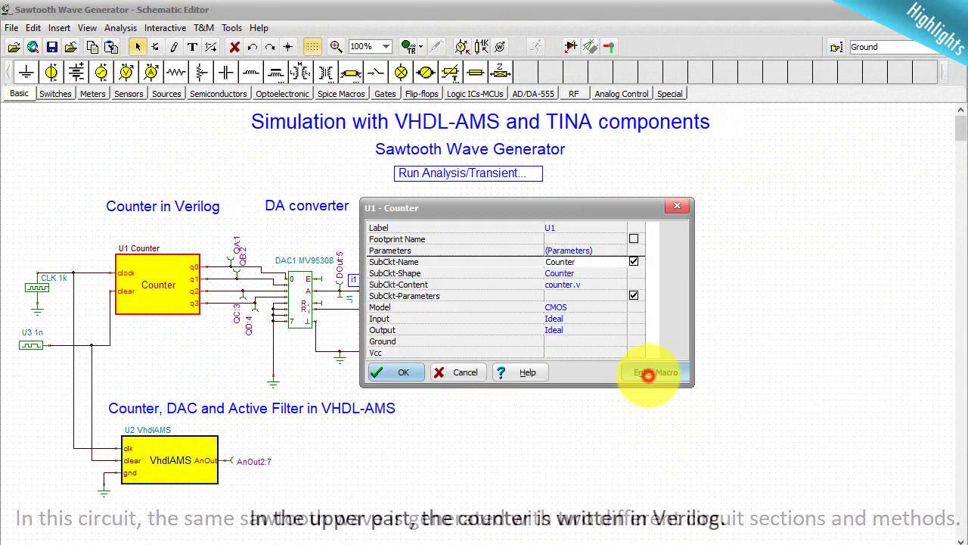
{"action": "left_click_drag", "start_coordinate": [865, 381], "coordinate": [861, 443]}
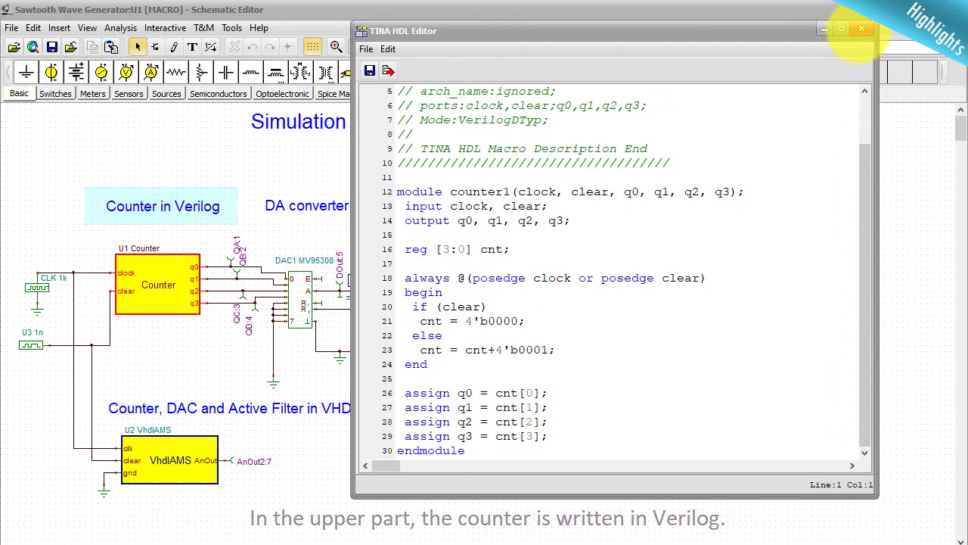
{"action": "left_click", "coordinate": [861, 28]}
View the SP1 TL081 op-amp's SPICE subcircuit netlist, then close it
{"action": "left_click", "coordinate": [488, 303]}
{"action": "double_click", "coordinate": [490, 306]}
{"action": "left_click", "coordinate": [624, 388]}
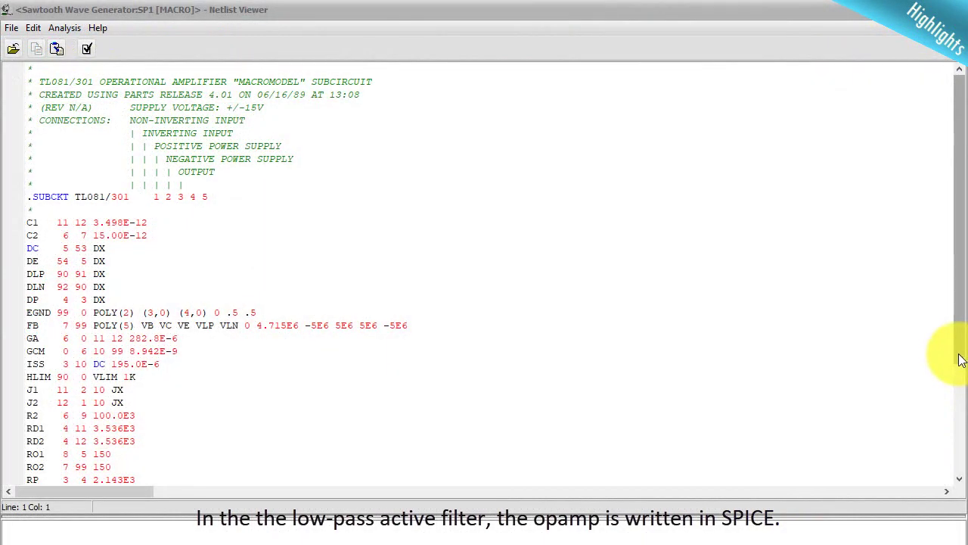
{"action": "left_click_drag", "start_coordinate": [959, 360], "coordinate": [955, 477]}
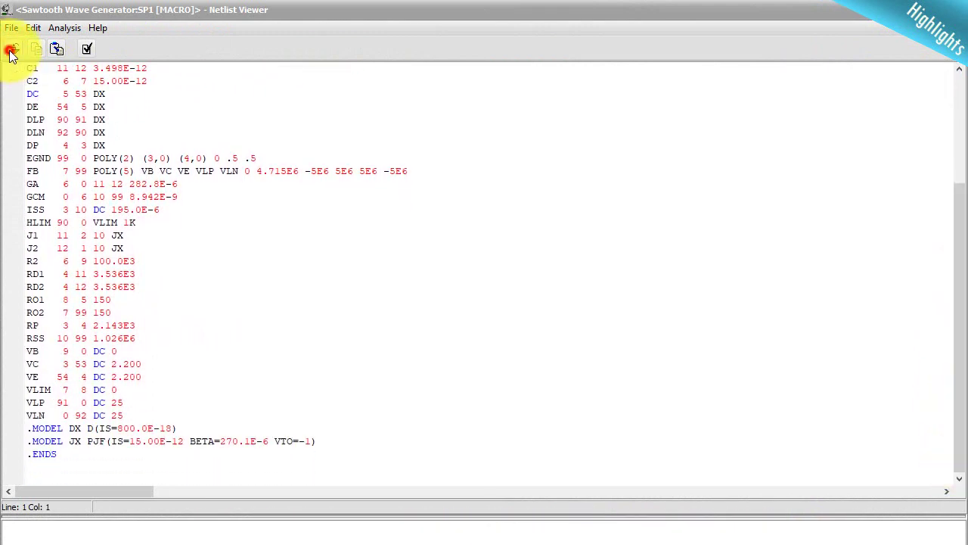
{"action": "left_click", "coordinate": [13, 50]}
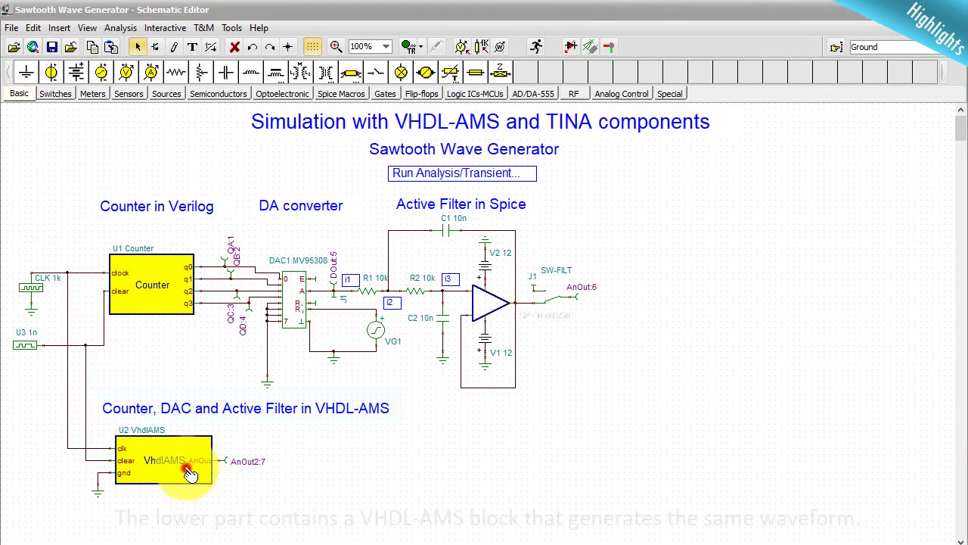
View the VhdlAMS block's VHDL-AMS source code, close it, and open the Analysis menu
{"action": "double_click", "coordinate": [188, 467]}
{"action": "left_click", "coordinate": [640, 387]}
{"action": "left_click_drag", "start_coordinate": [862, 114], "coordinate": [863, 427]}
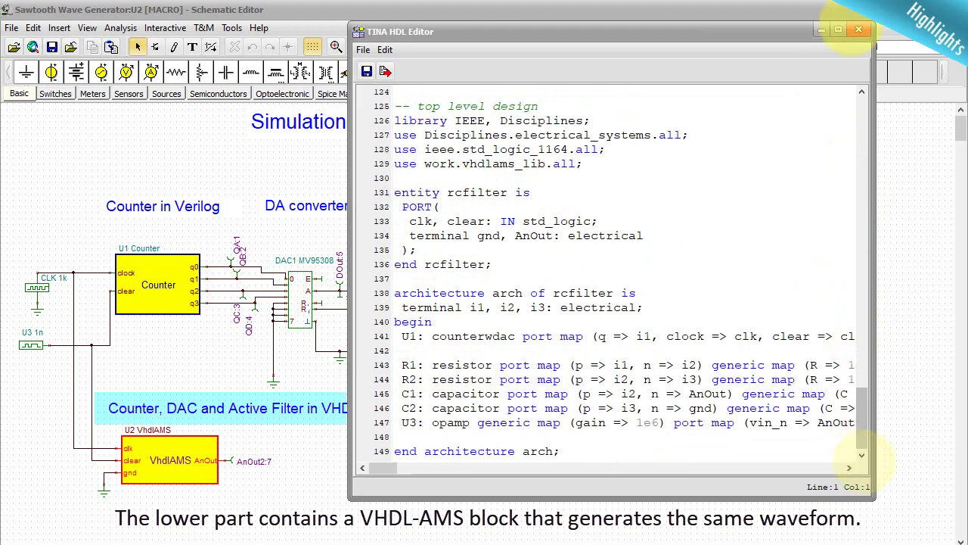
{"action": "left_click", "coordinate": [858, 30]}
{"action": "left_click", "coordinate": [121, 27]}
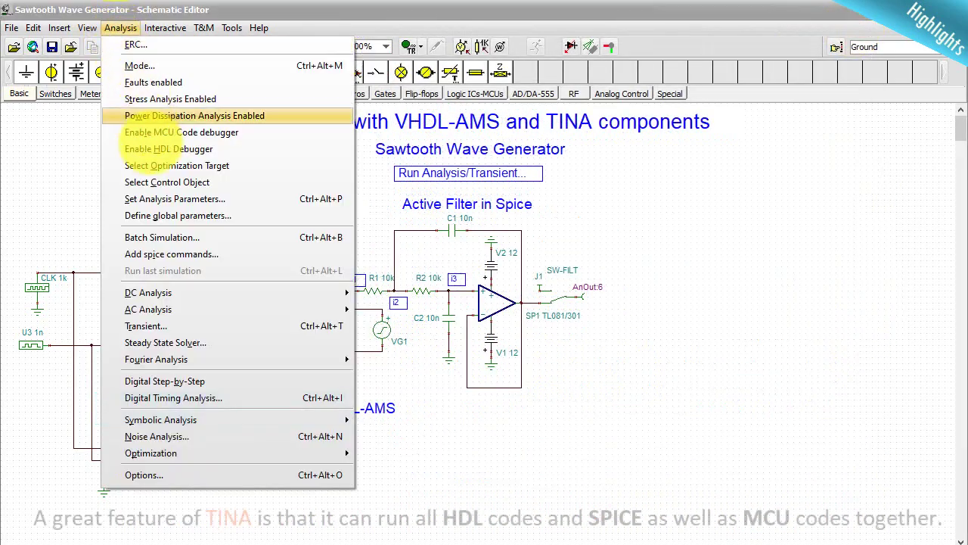
Run a transient analysis of both sawtooth sections, displayed from 6.08m to 40m s
{"action": "left_click", "coordinate": [189, 326]}
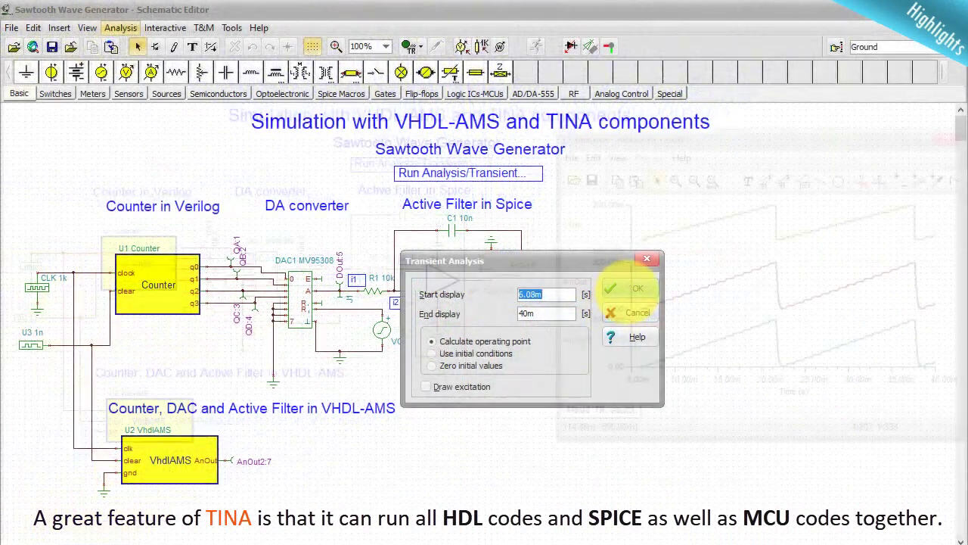
{"action": "left_click", "coordinate": [690, 289]}
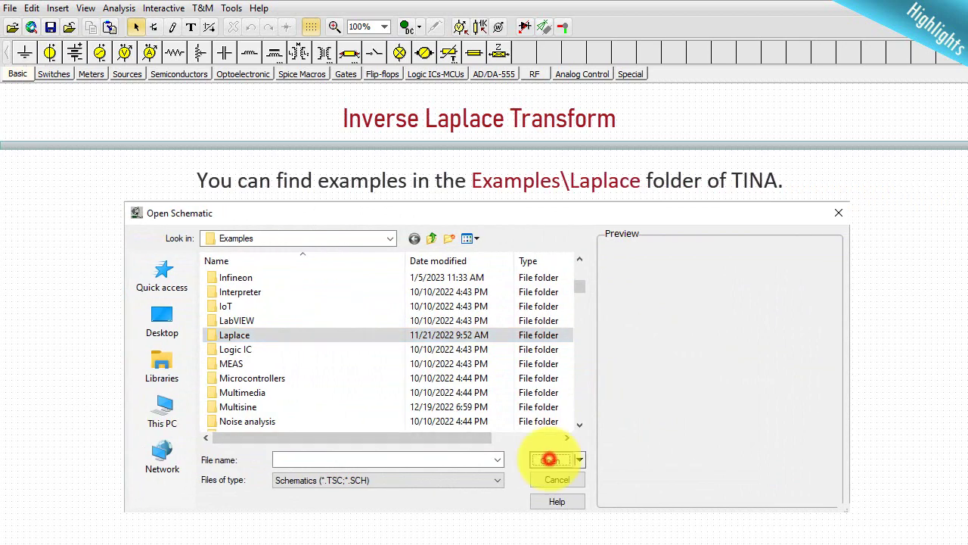
Open the Laplace RC example from the Laplace examples folder
{"action": "left_click", "coordinate": [549, 459]}
{"action": "left_click", "coordinate": [257, 279]}
{"action": "double_click", "coordinate": [257, 278]}
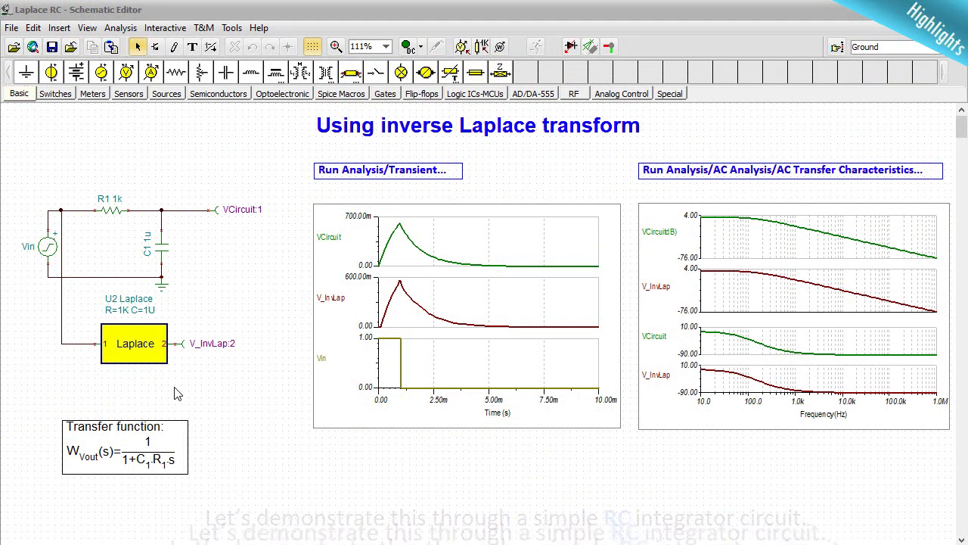
View the U2 Laplace block's netlist, LAPLACE {V(1)}={1/(1+R*C*s)}, then open the Analysis menu
{"action": "double_click", "coordinate": [150, 356]}
{"action": "left_click", "coordinate": [578, 417]}
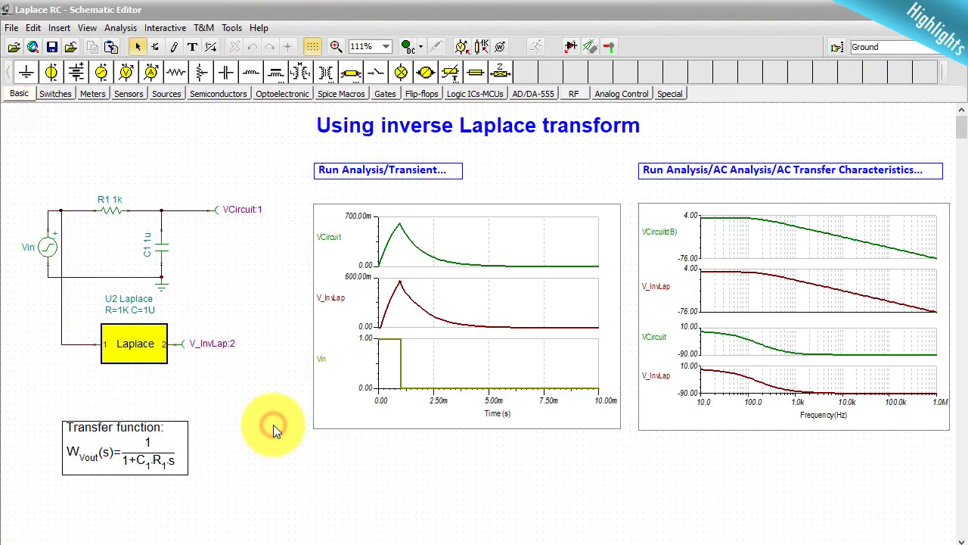
{"action": "left_click", "coordinate": [120, 28]}
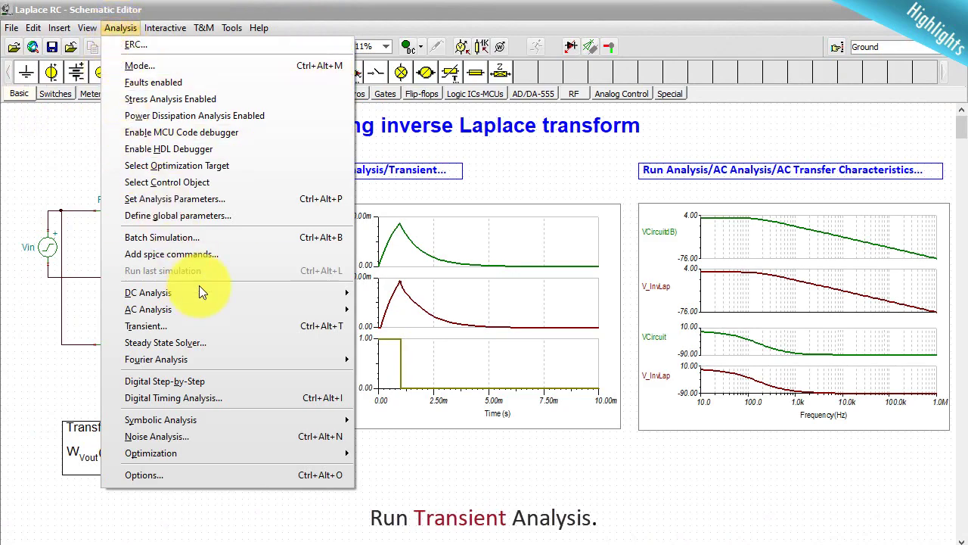
Run a transient analysis of the Laplace RC circuit
{"action": "left_click", "coordinate": [203, 327]}
{"action": "left_click", "coordinate": [569, 292]}
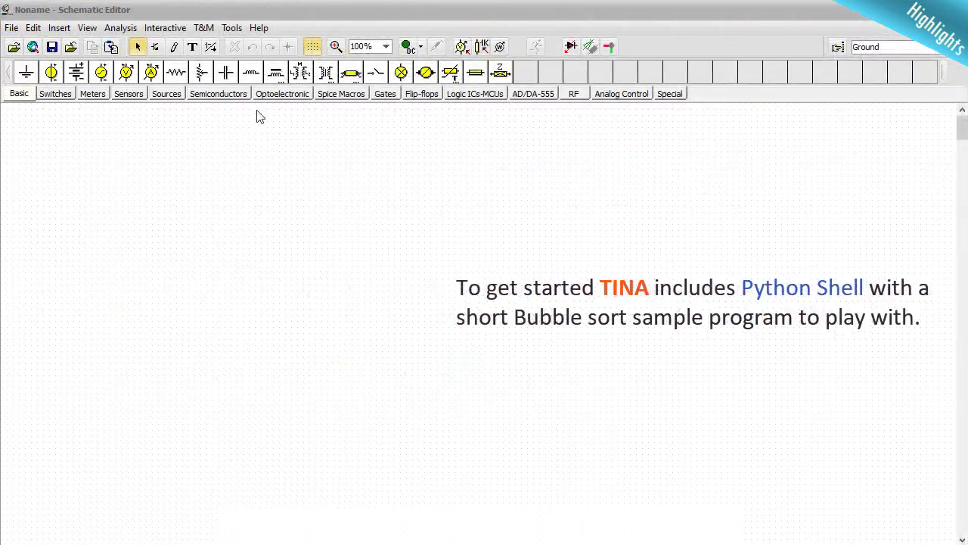
Run the Bubble sort sample in the Python Shell to print the sorted array, then close the shell
{"action": "left_click", "coordinate": [232, 28]}
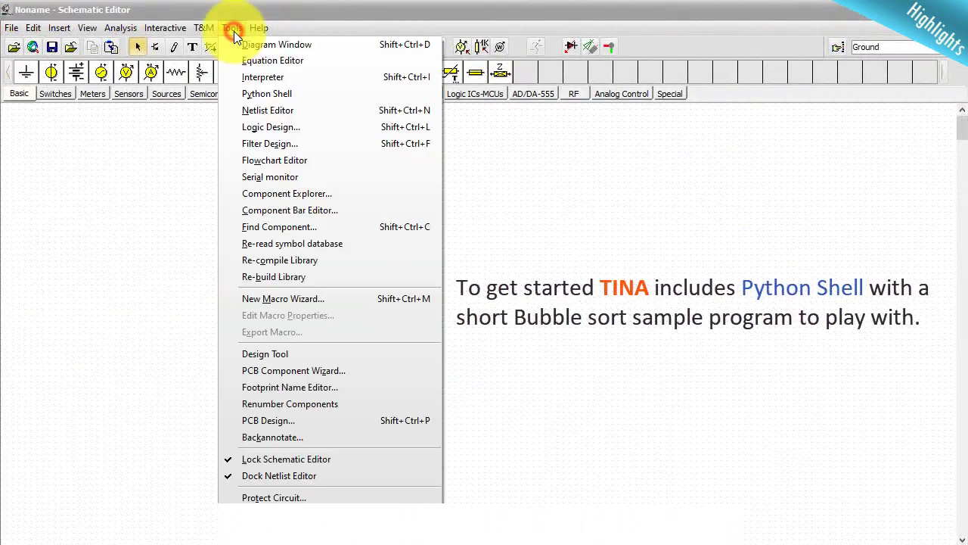
{"action": "left_click", "coordinate": [289, 97]}
{"action": "left_click_drag", "start_coordinate": [898, 260], "coordinate": [893, 389]}
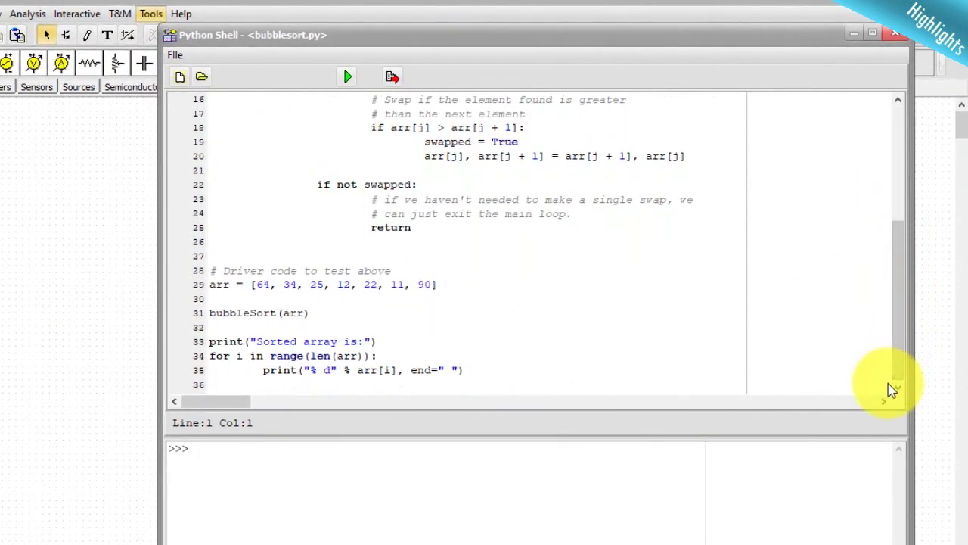
{"action": "left_click", "coordinate": [347, 76]}
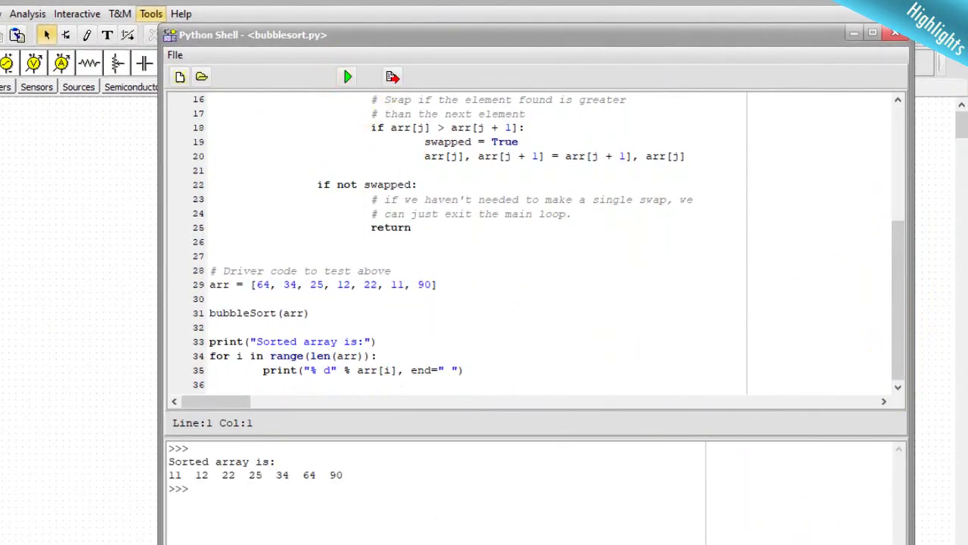
{"action": "left_click", "coordinate": [895, 33]}
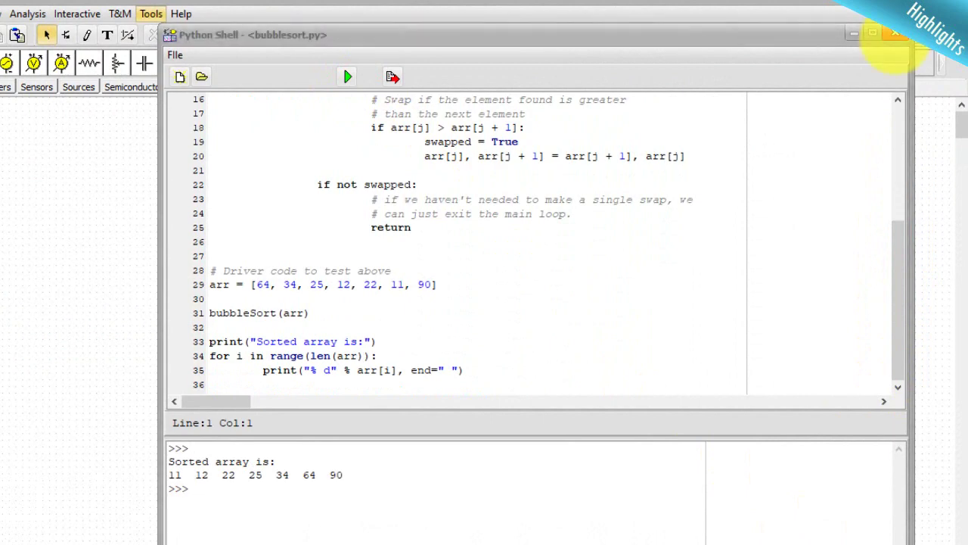
{"action": "left_click", "coordinate": [895, 33]}
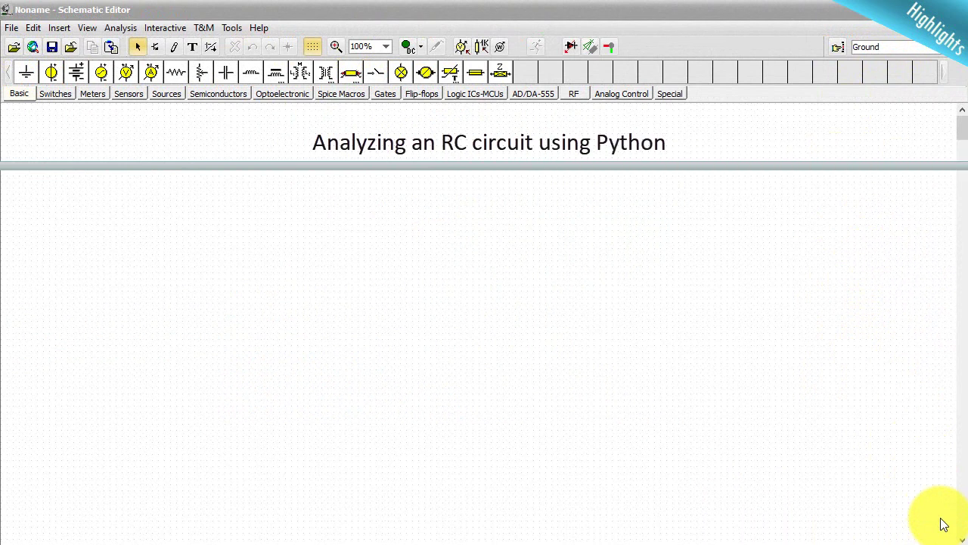
Open the RC filter p example from the Python examples and load its AC transfer program in the Python Shell
{"action": "key", "text": "ctrl+o"}
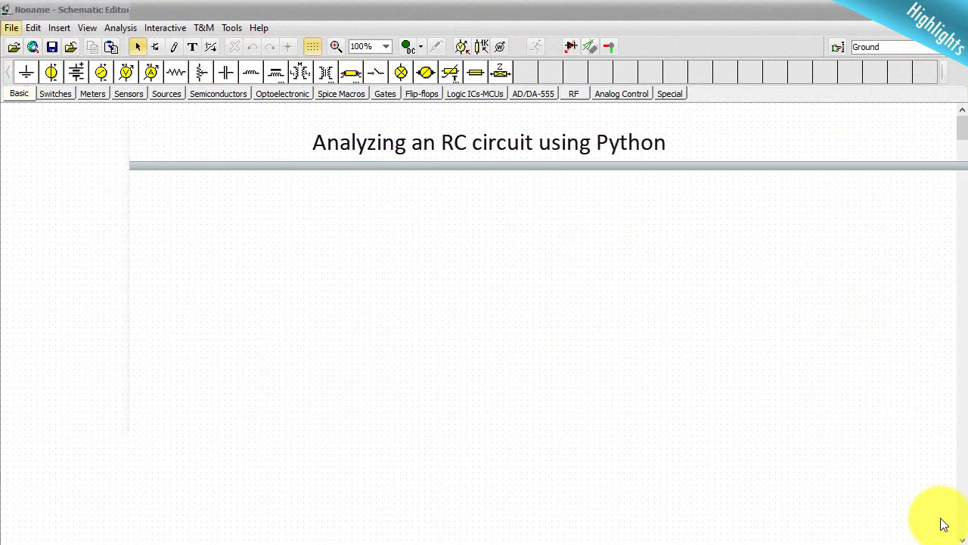
{"action": "left_click", "coordinate": [562, 378]}
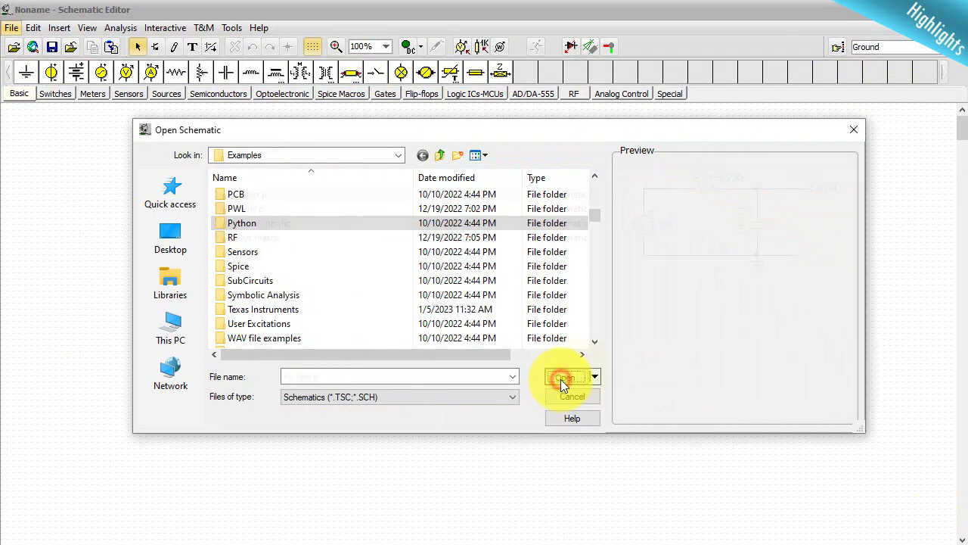
{"action": "left_click", "coordinate": [566, 378]}
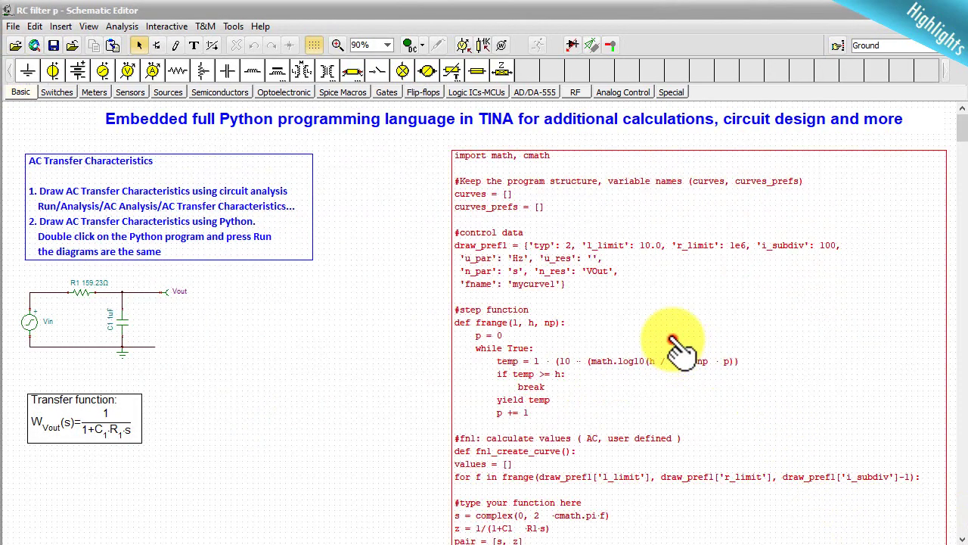
{"action": "double_click", "coordinate": [675, 288]}
{"action": "left_click_drag", "start_coordinate": [941, 323], "coordinate": [929, 447]}
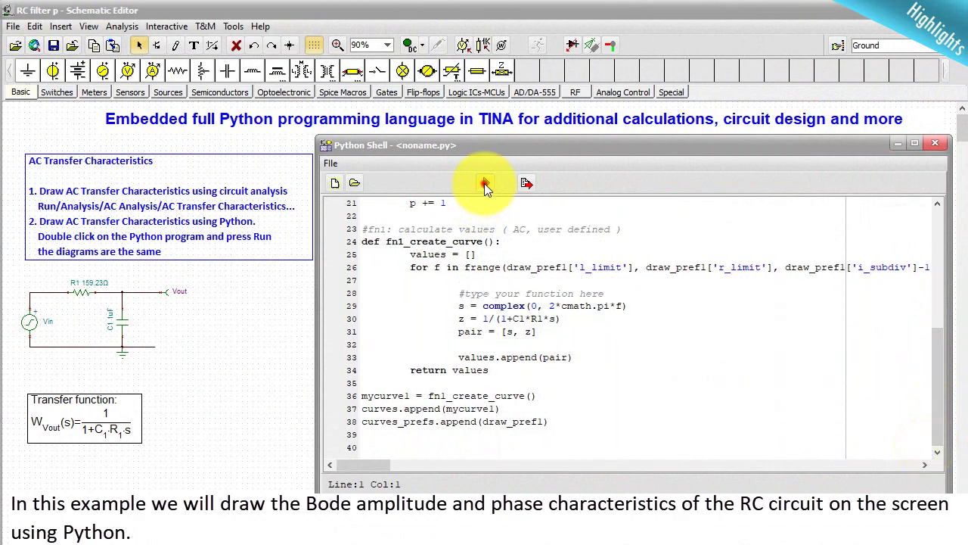
Run the RC filter's Python program to plot its Bode curves
{"action": "left_click", "coordinate": [484, 184]}
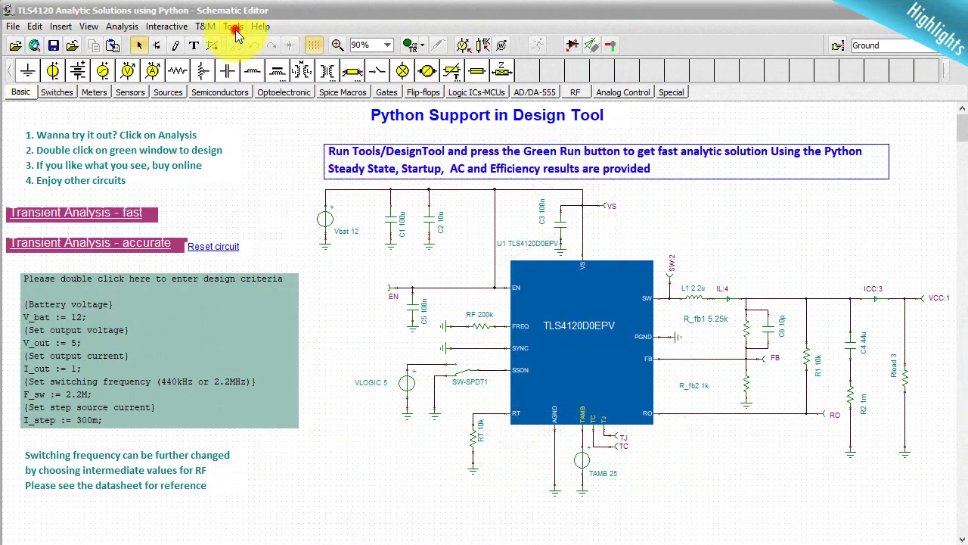
Open the Design Tool for the TLS4120 circuit, set V_out to 3, and reveal its Python code
{"action": "left_click", "coordinate": [233, 26]}
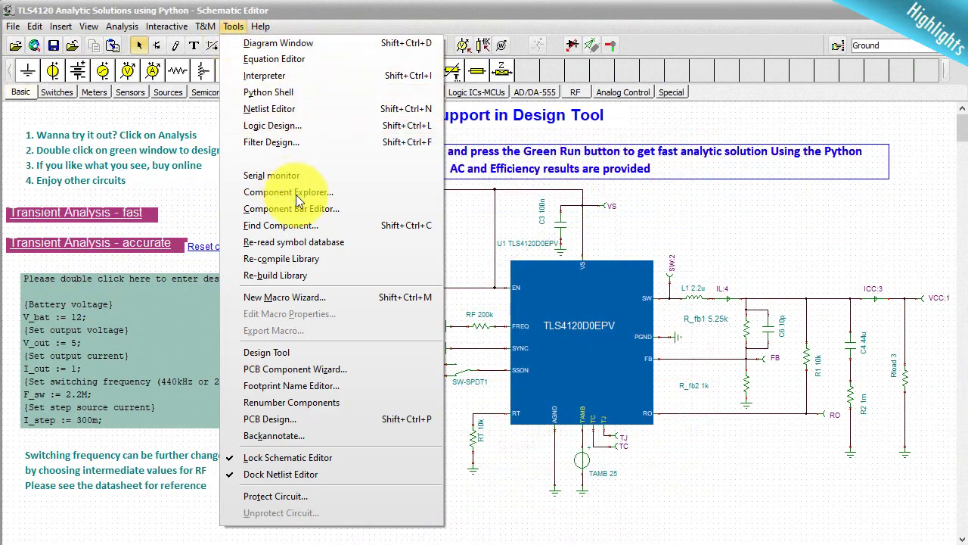
{"action": "left_click", "coordinate": [343, 357]}
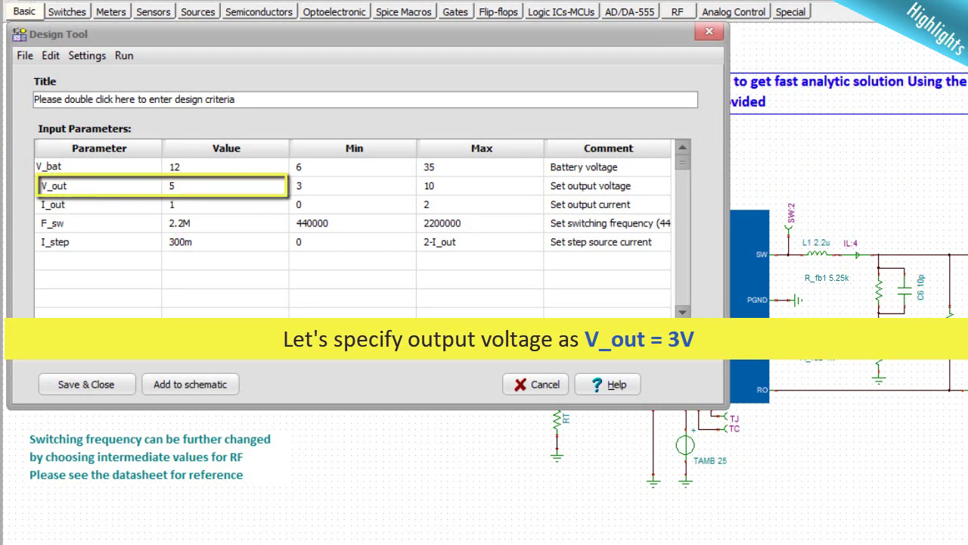
{"action": "double_click", "coordinate": [180, 187]}
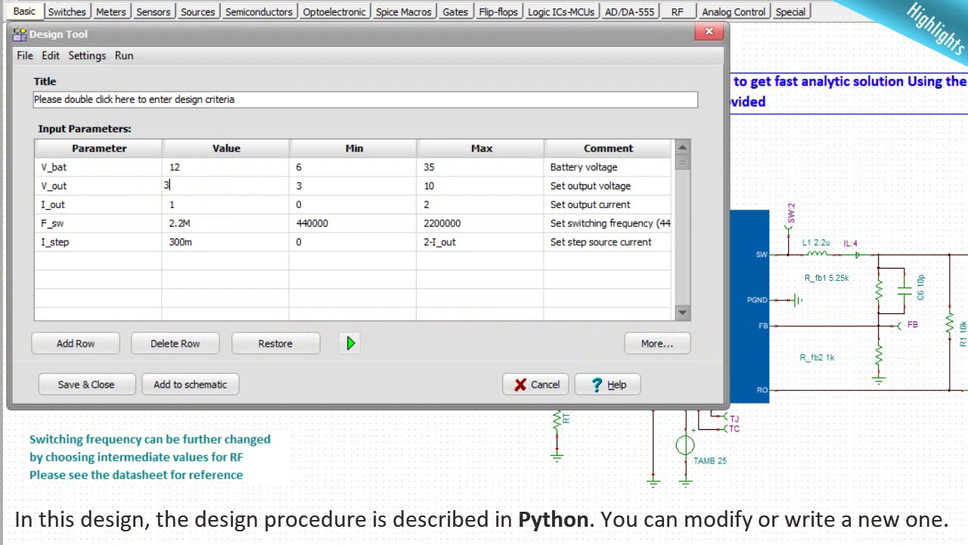
{"action": "left_click", "coordinate": [657, 350]}
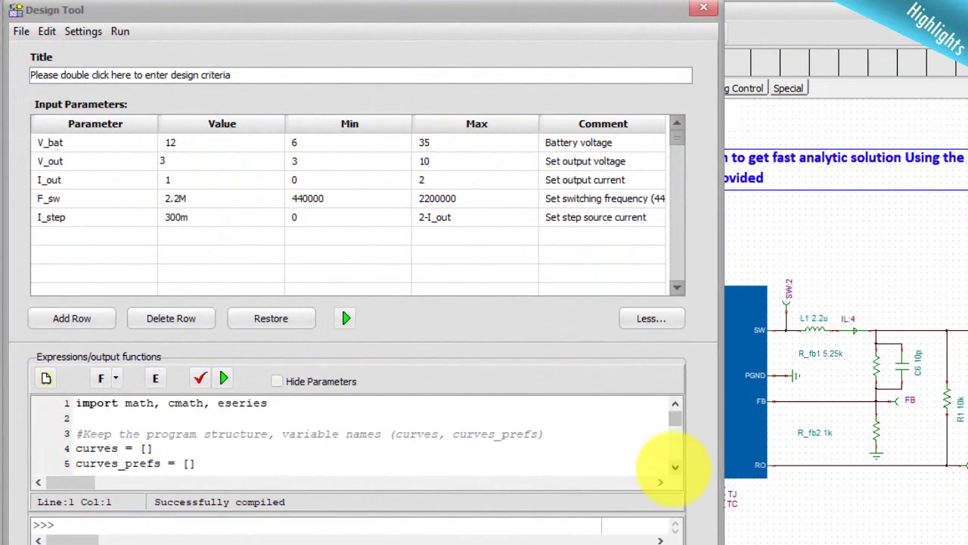
Scroll through the Python design code, collapse it, and run the redesign for 3 V output
{"action": "left_click", "coordinate": [675, 467]}
{"action": "left_click", "coordinate": [674, 466]}
{"action": "left_click", "coordinate": [675, 467]}
{"action": "left_click", "coordinate": [675, 467]}
{"action": "left_click", "coordinate": [675, 467]}
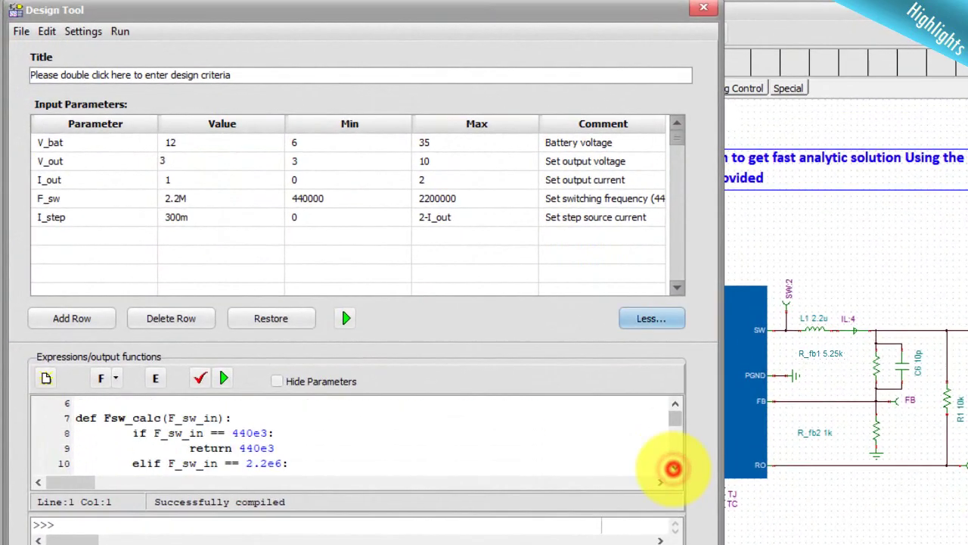
{"action": "left_click", "coordinate": [673, 468]}
{"action": "left_click", "coordinate": [673, 469]}
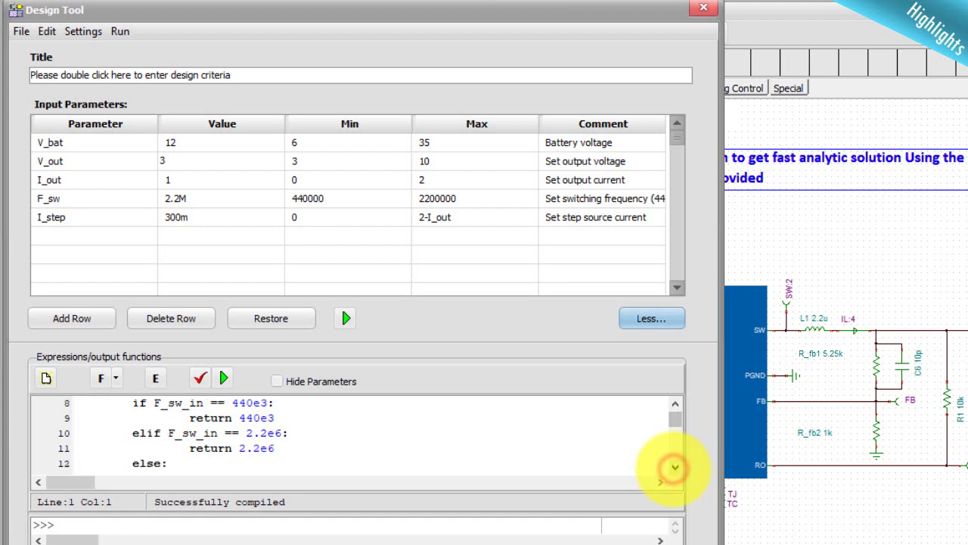
{"action": "left_click", "coordinate": [651, 318]}
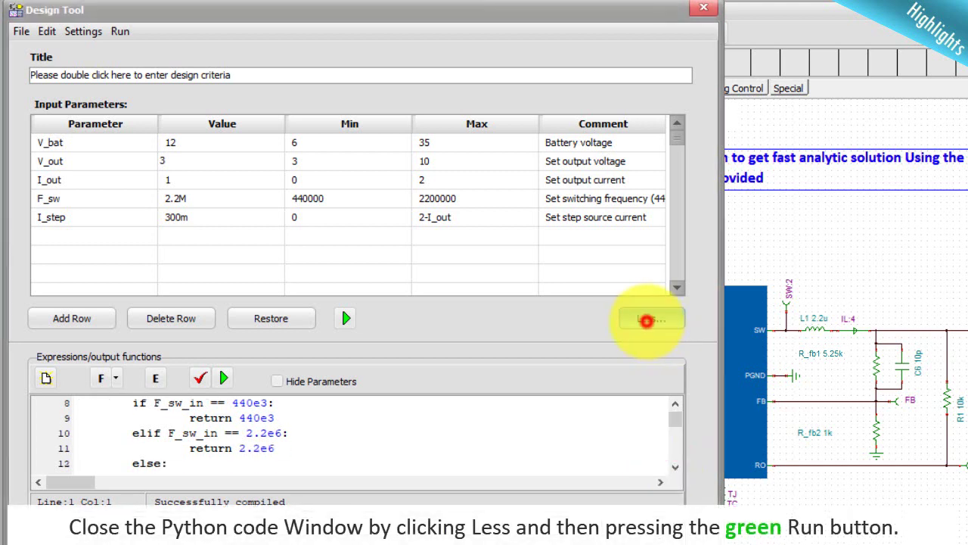
{"action": "left_click", "coordinate": [345, 319]}
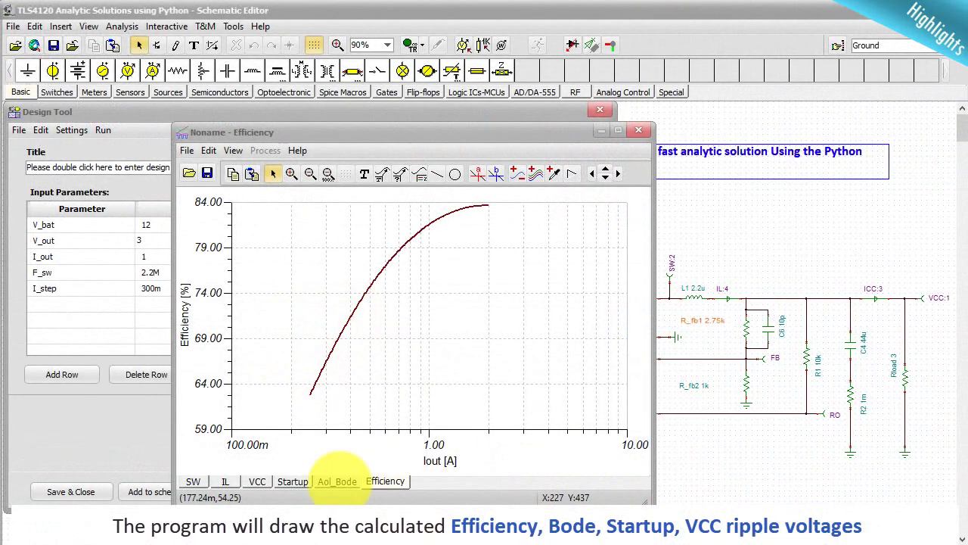
Review the Aol_Bode, Startup and VCC ripple plots, then close them and save R_fb1 of 2.75k to the circuit
{"action": "left_click", "coordinate": [337, 481]}
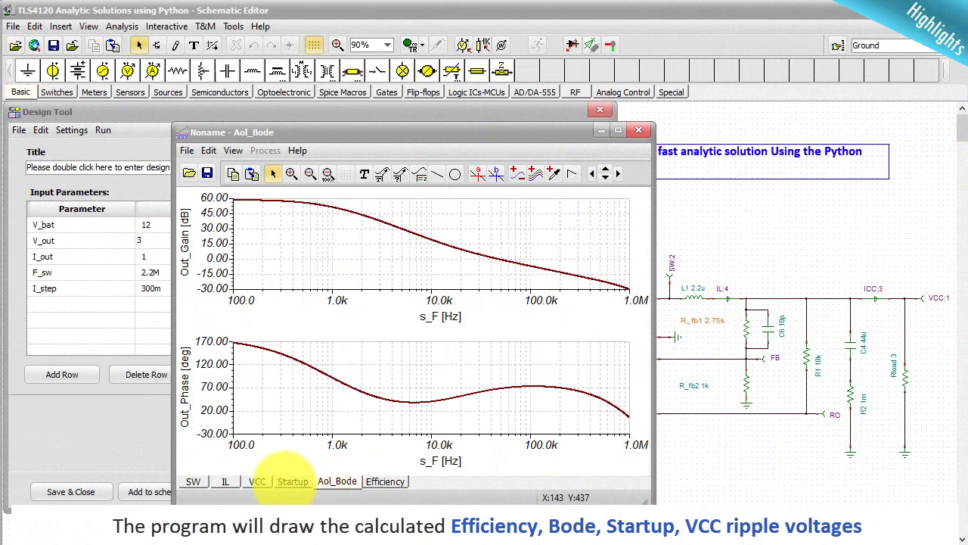
{"action": "left_click", "coordinate": [292, 481]}
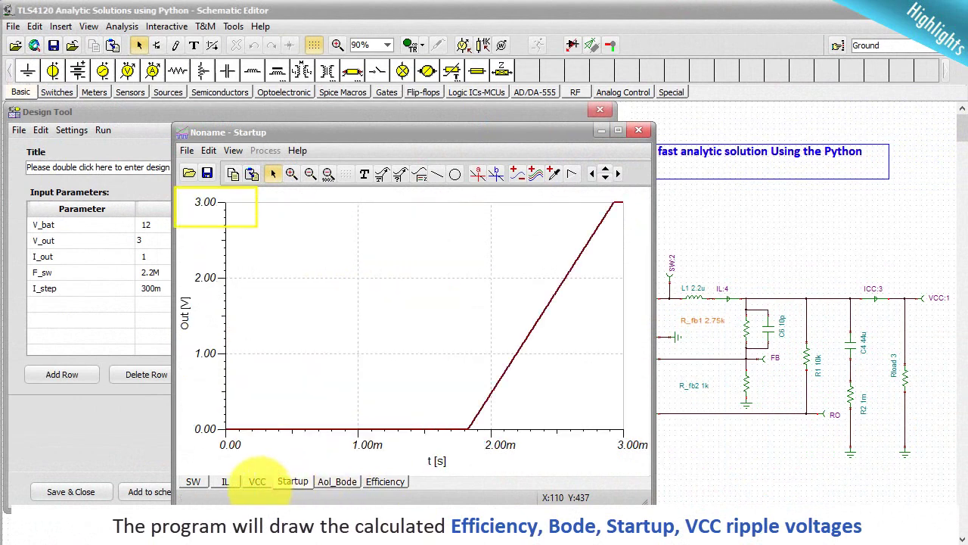
{"action": "left_click", "coordinate": [257, 481]}
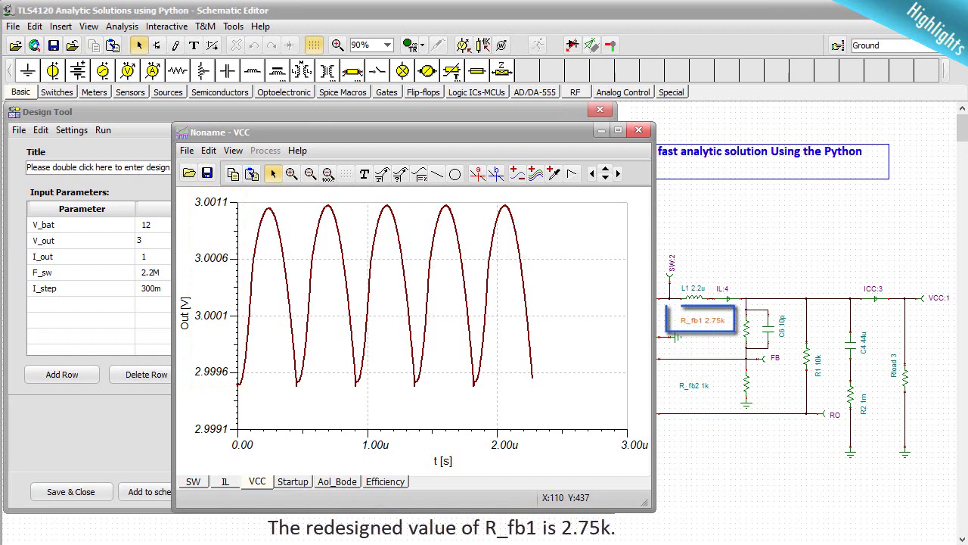
{"action": "left_click", "coordinate": [638, 130]}
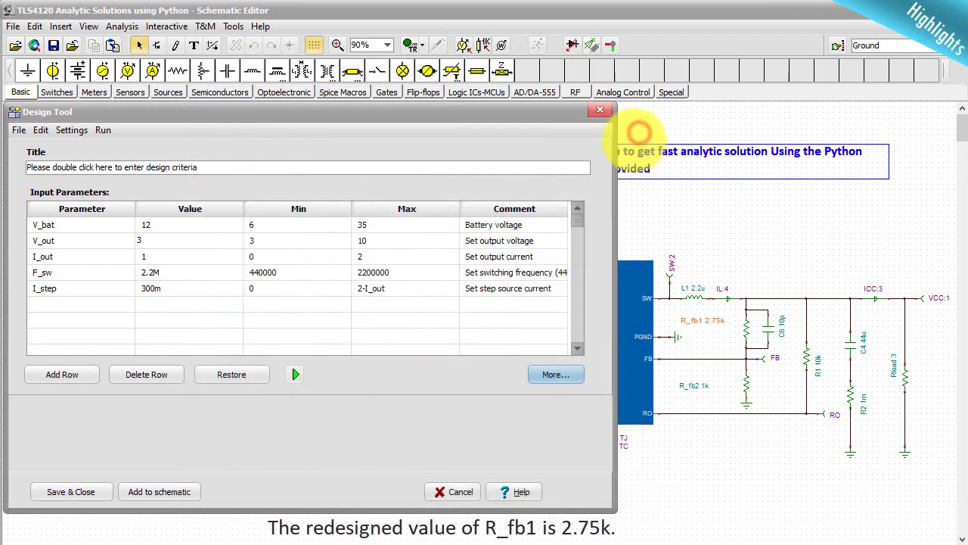
{"action": "left_click", "coordinate": [69, 491]}
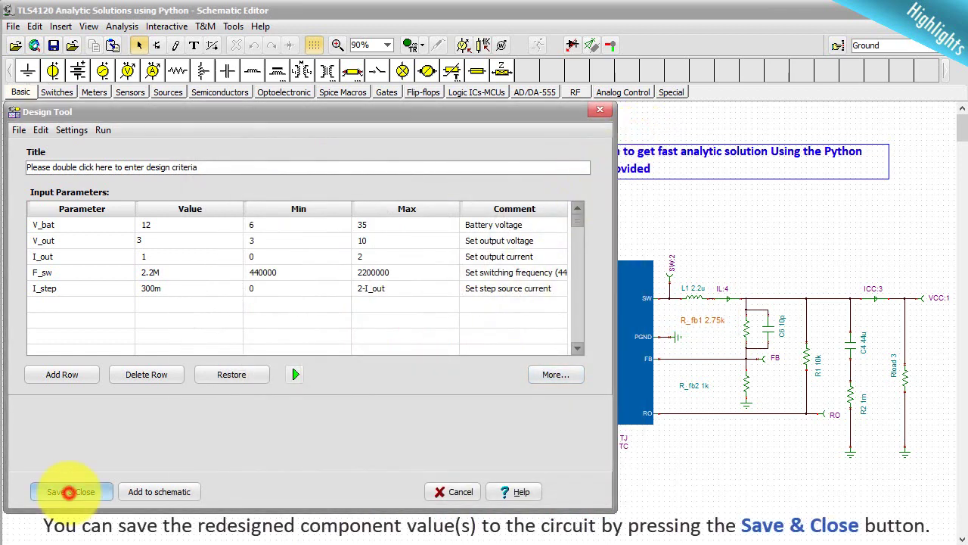